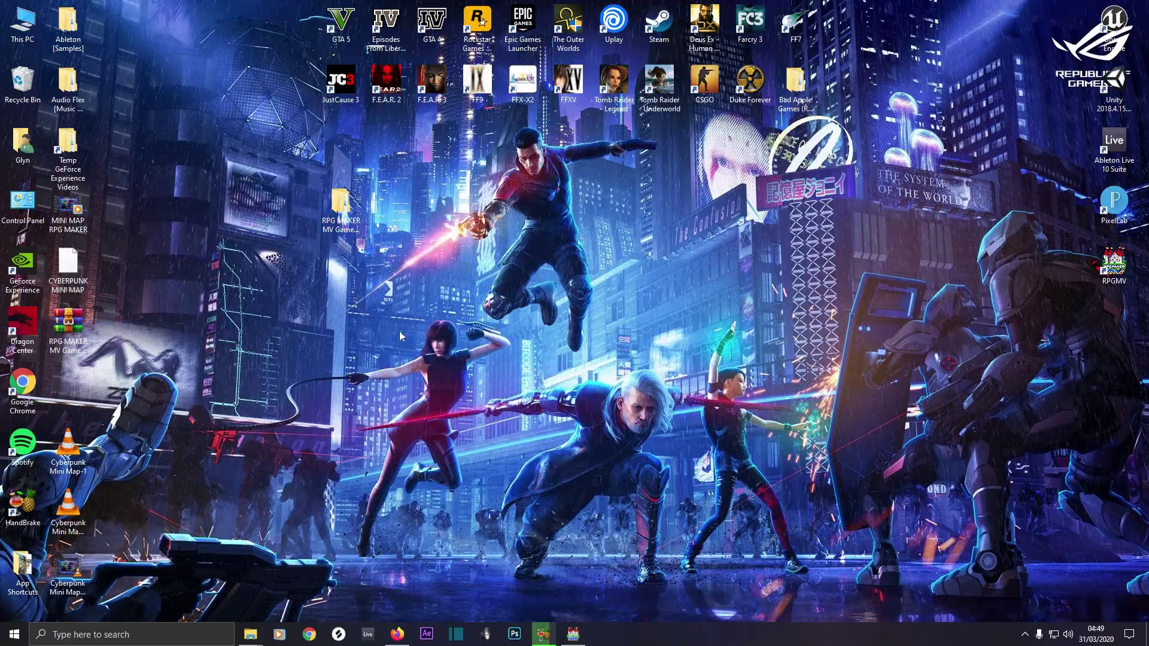
Open the 'RPG MAKER MV Game-Time PlugIn' folder from the desktop in File Explorer
{"action": "left_click", "coordinate": [69, 325]}
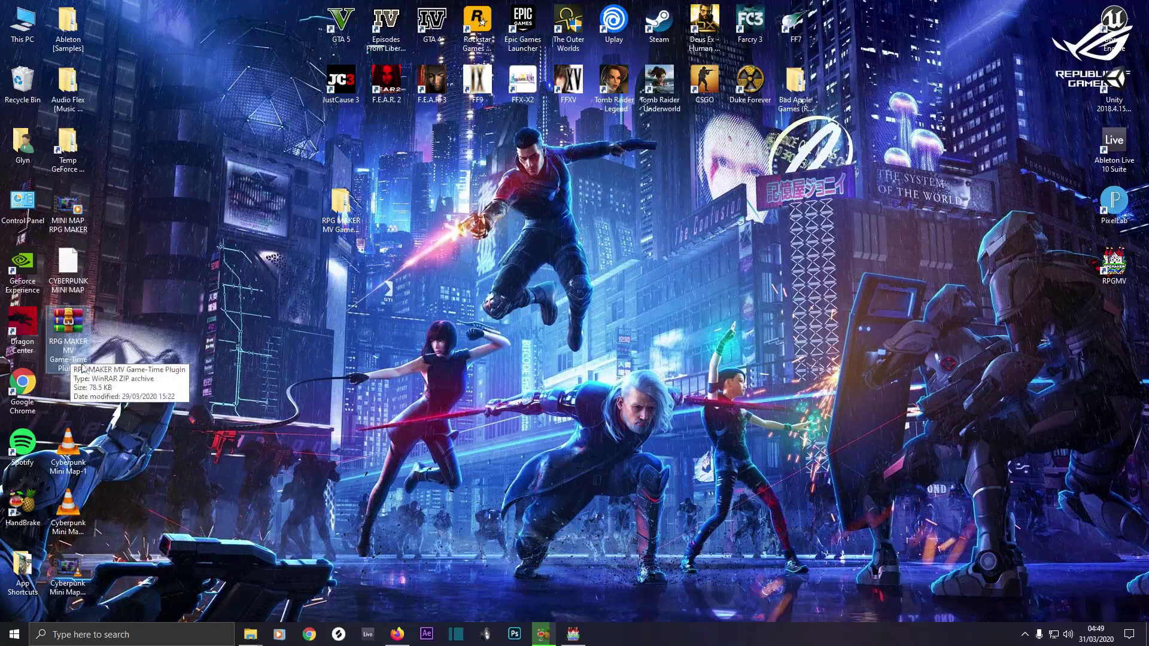
{"action": "double_click", "coordinate": [339, 206]}
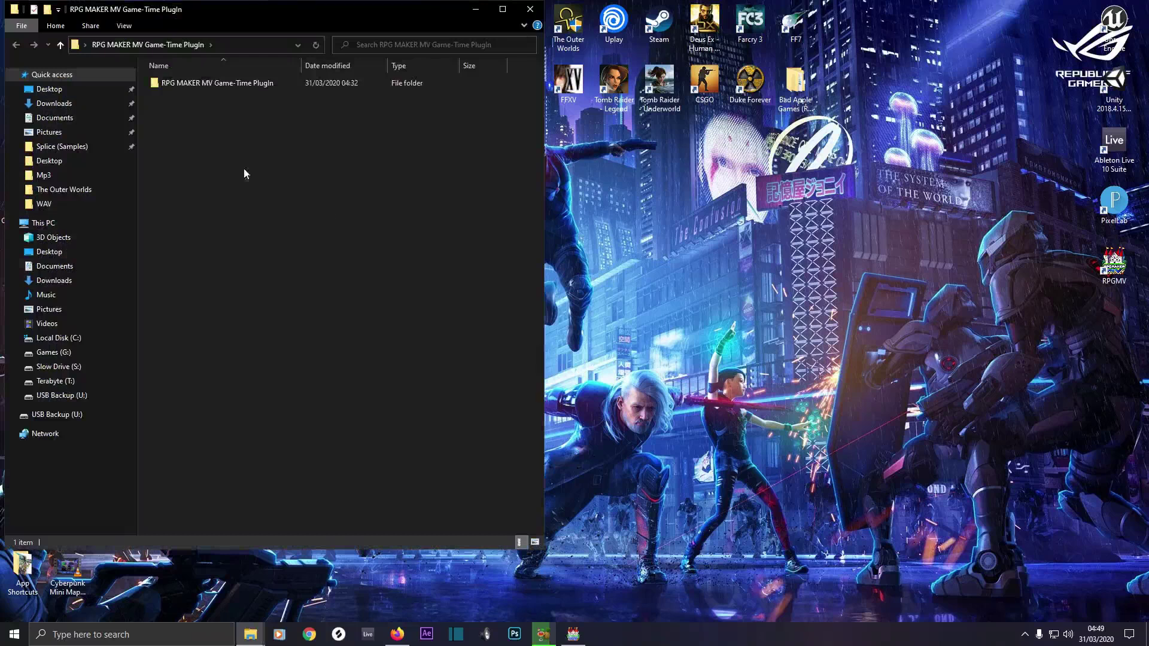
Copy the editor and lights folders from the plugin's inner folder
{"action": "double_click", "coordinate": [203, 83]}
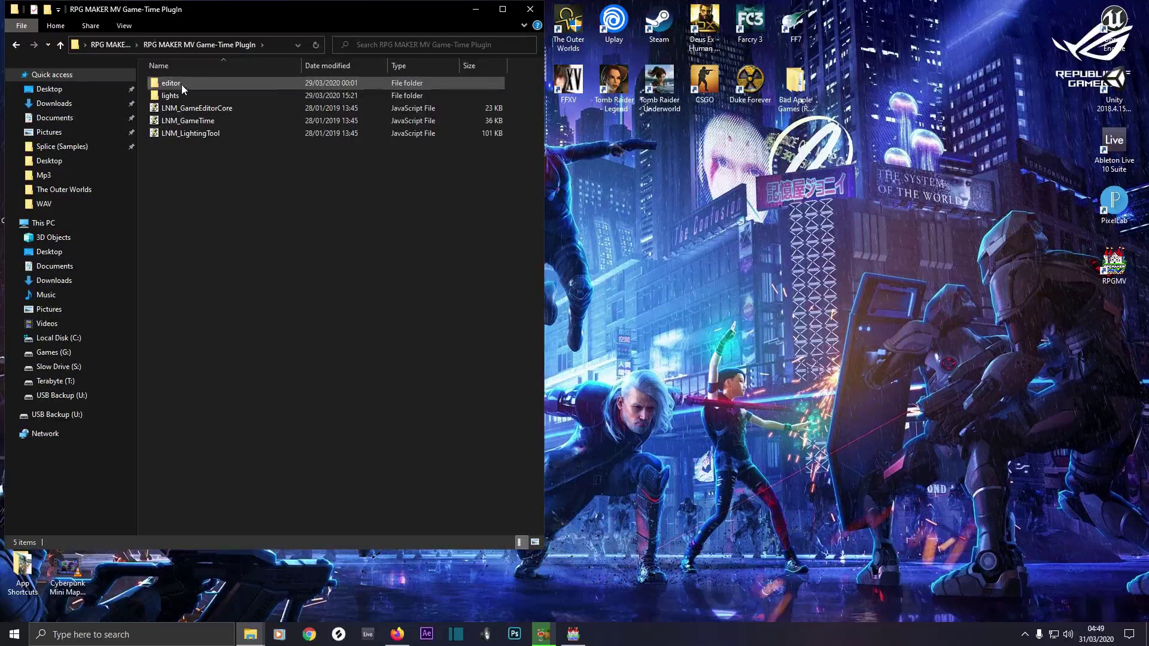
{"action": "left_click", "coordinate": [182, 84]}
{"action": "left_click", "coordinate": [178, 95], "text": "shift"}
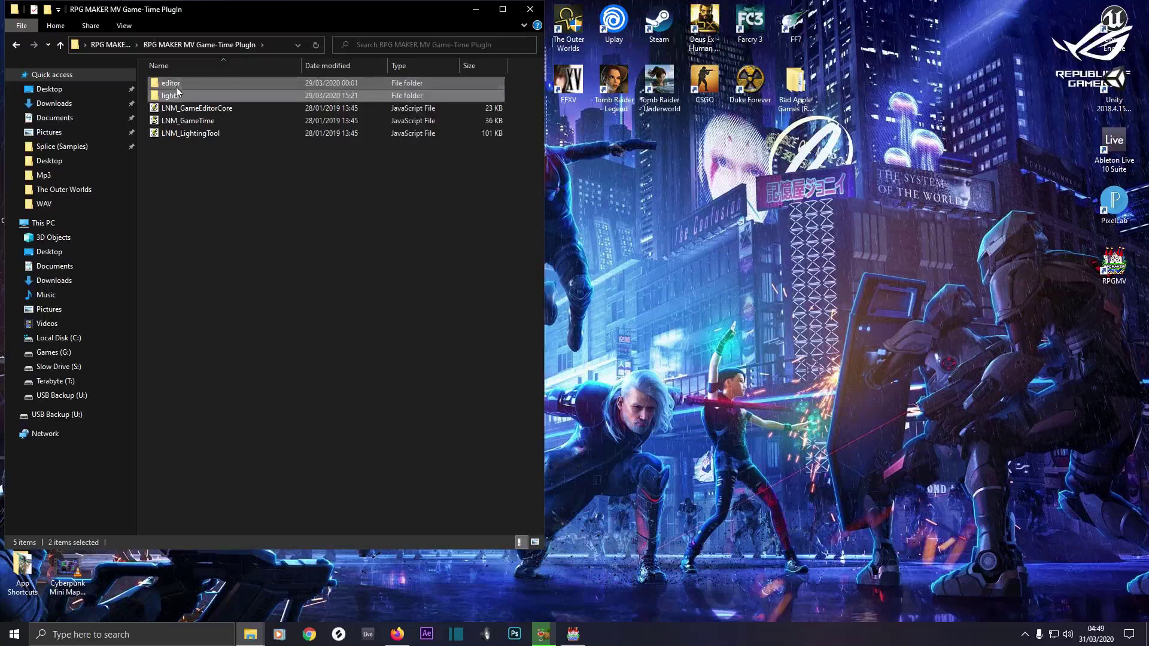
{"action": "right_click", "coordinate": [177, 87]}
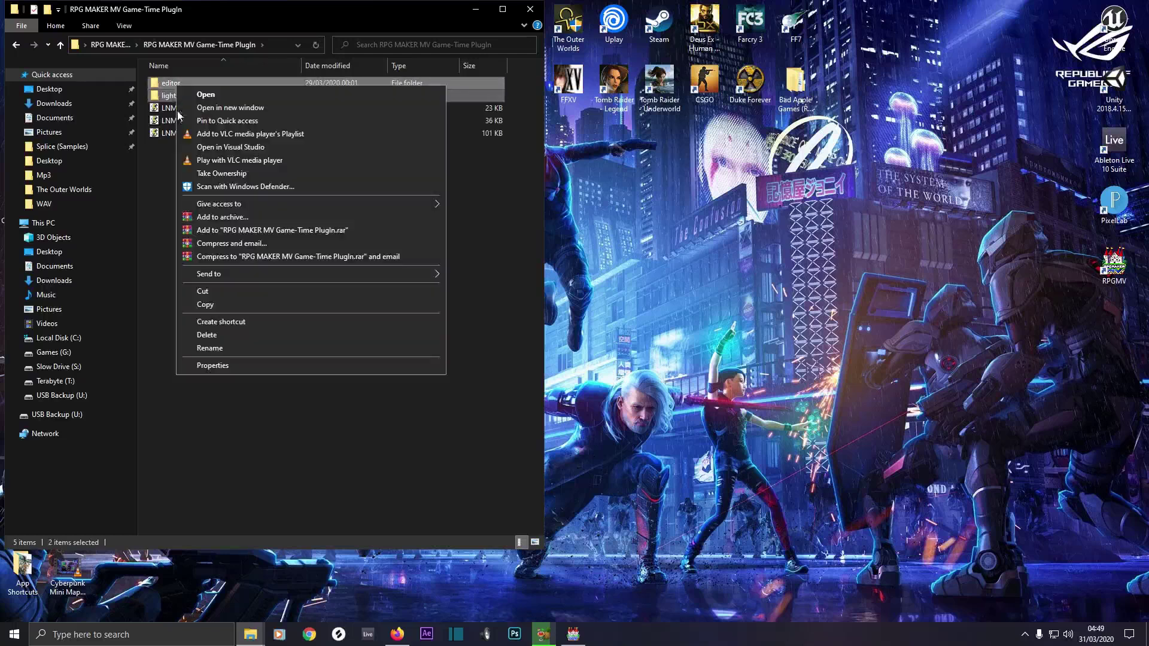
{"action": "left_click", "coordinate": [207, 305]}
{"action": "left_click", "coordinate": [250, 633]}
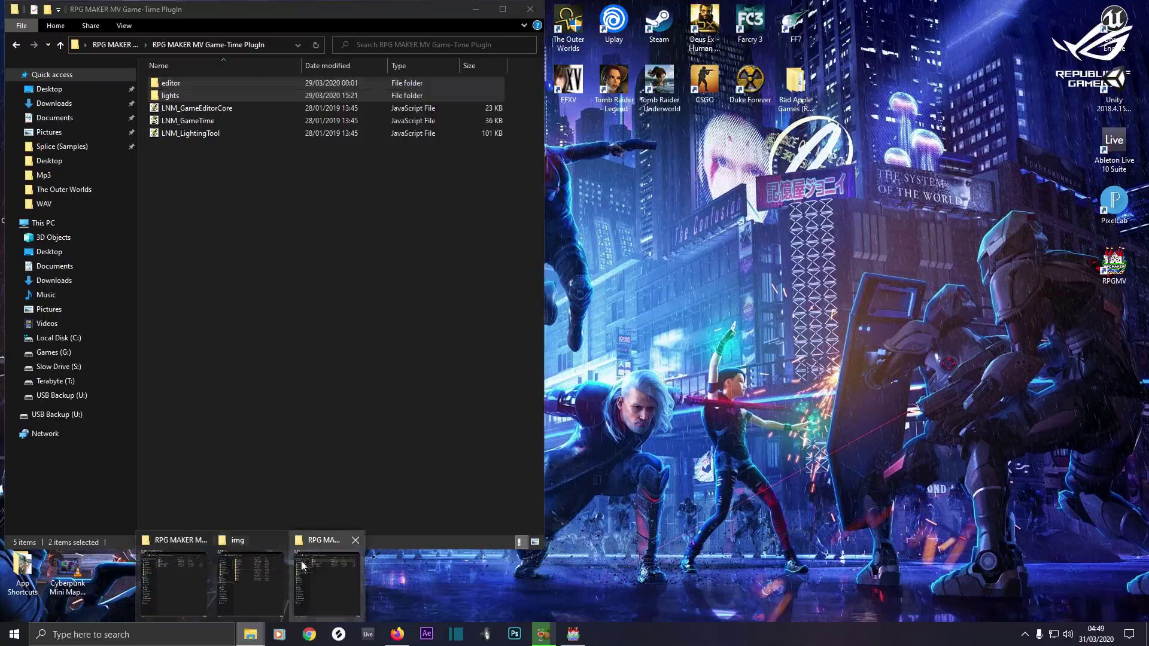
Paste the editor and lights folders into the RPG MAKER TUTORIALS project's img folder
{"action": "left_click", "coordinate": [355, 540]}
{"action": "left_click", "coordinate": [297, 560]}
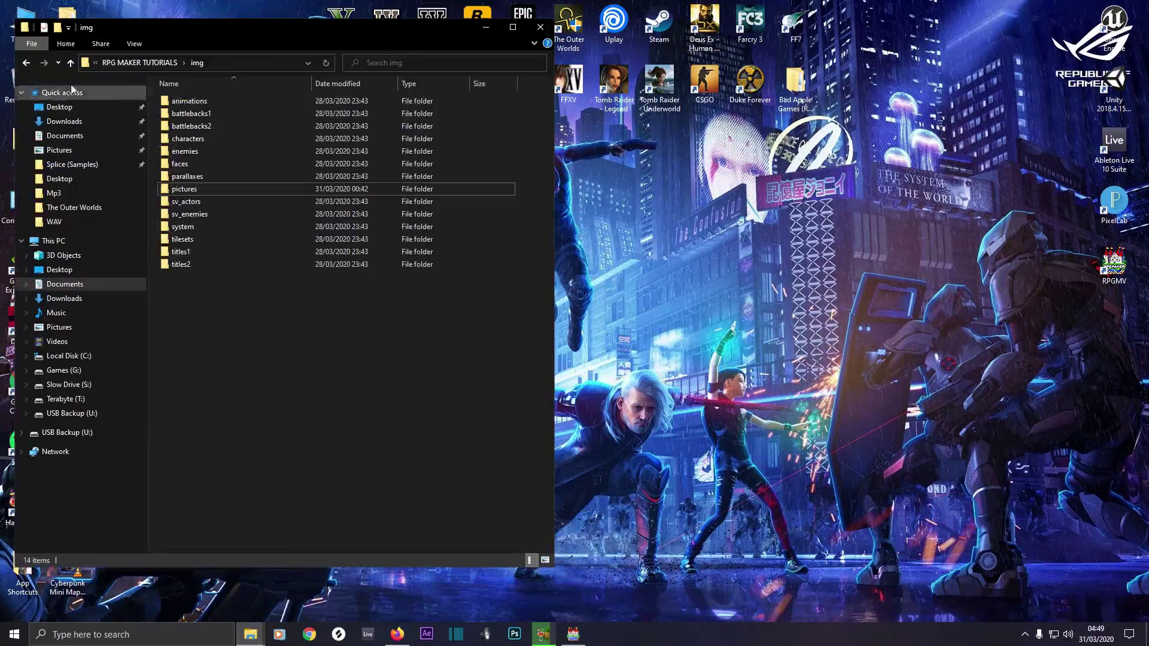
{"action": "left_click", "coordinate": [70, 64]}
{"action": "left_click", "coordinate": [70, 64]}
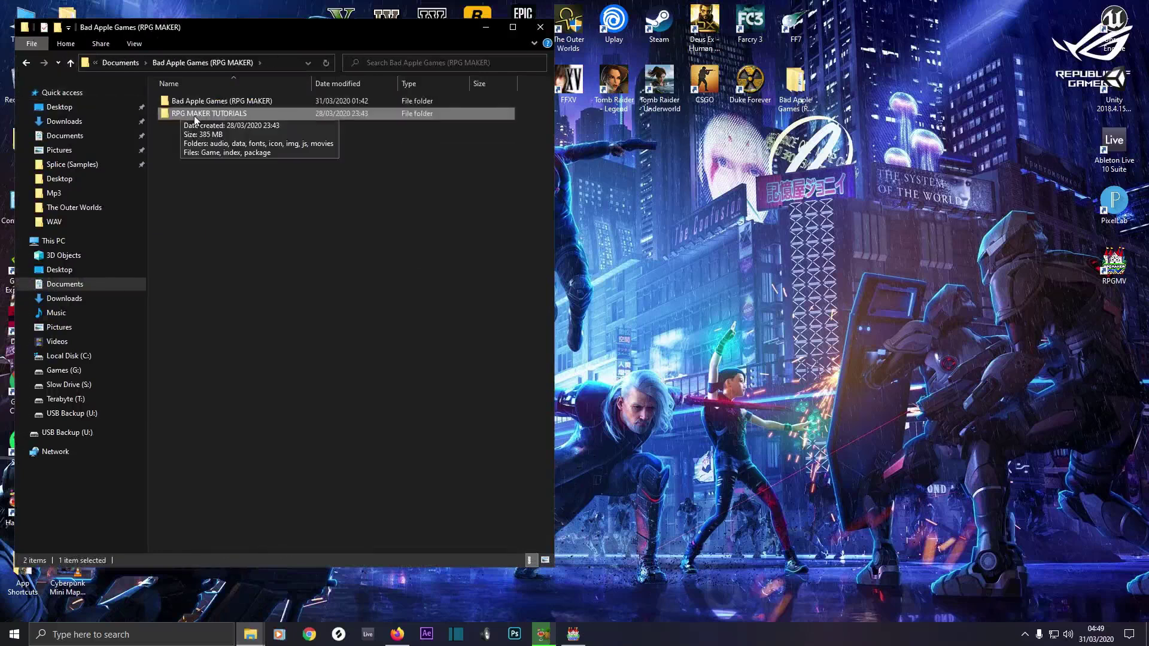
{"action": "double_click", "coordinate": [194, 116]}
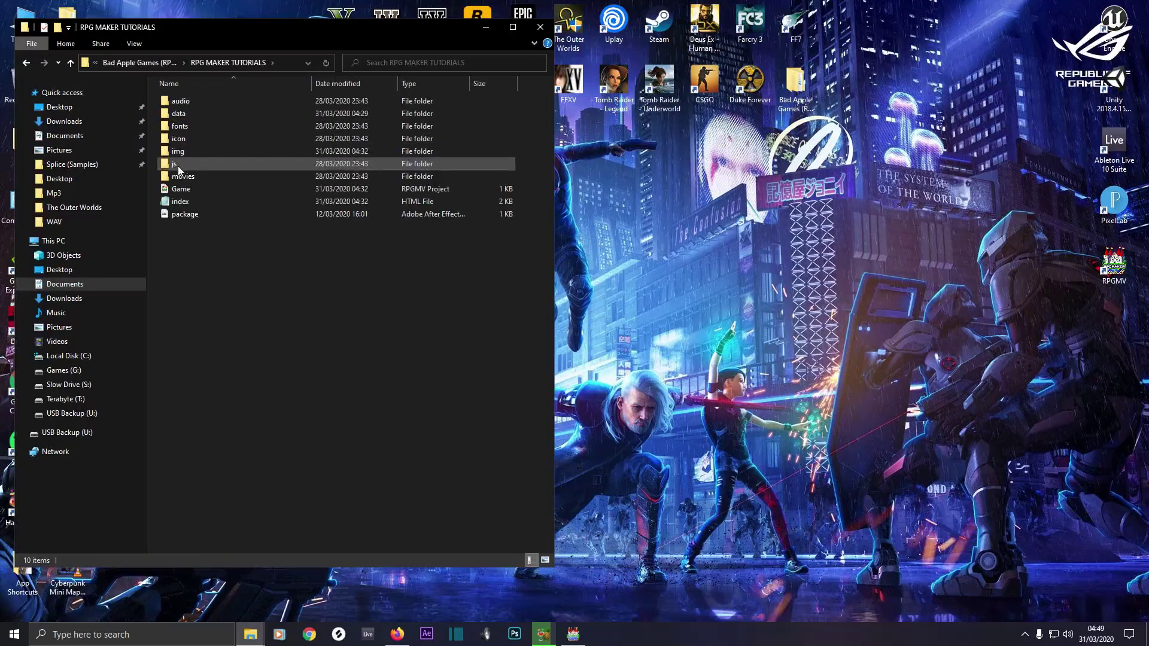
{"action": "double_click", "coordinate": [182, 152]}
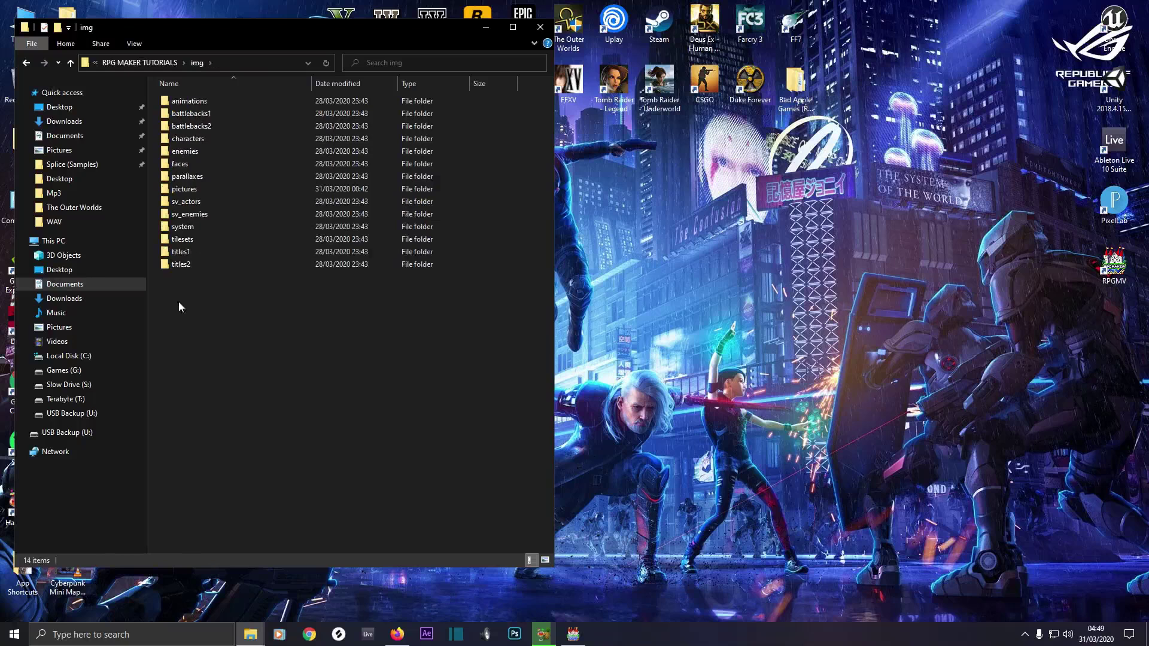
{"action": "right_click", "coordinate": [178, 322]}
{"action": "left_click", "coordinate": [213, 407]}
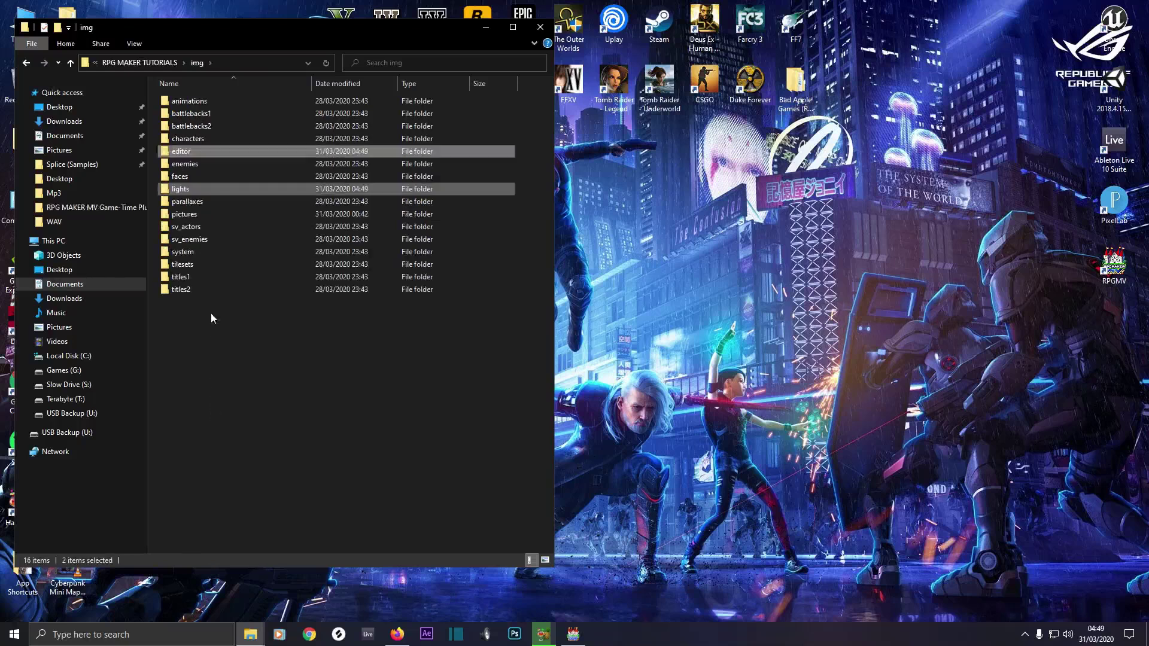
Check the pasted editor and lights folders' contents, then return to the plugin folder window
{"action": "double_click", "coordinate": [185, 155]}
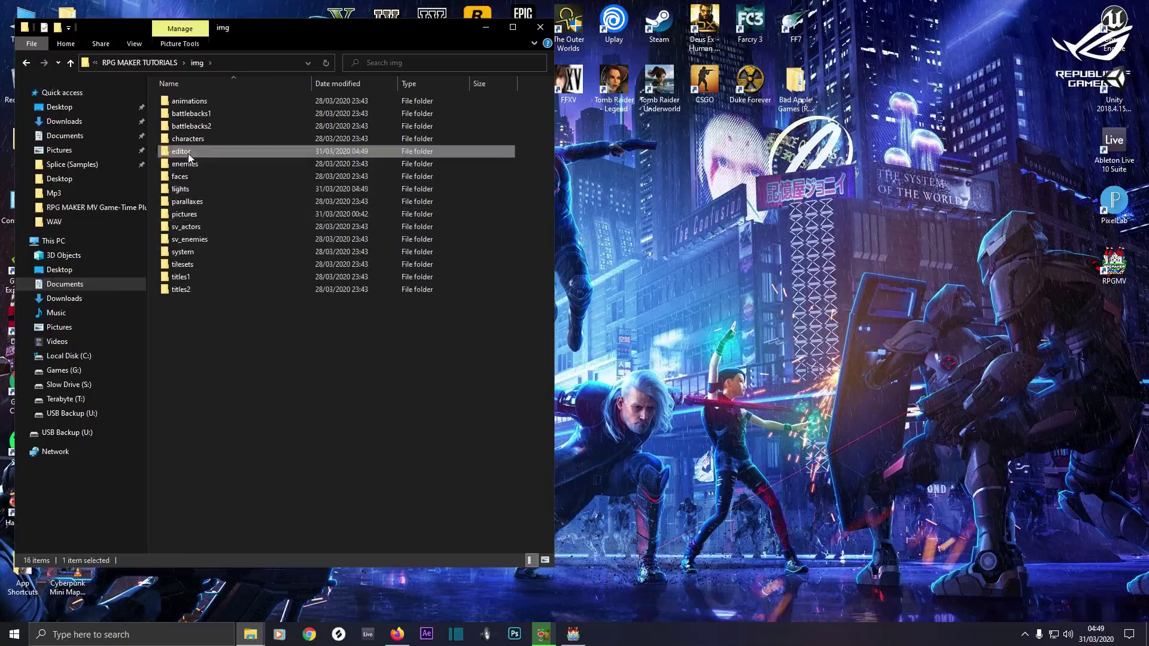
{"action": "left_click", "coordinate": [71, 63]}
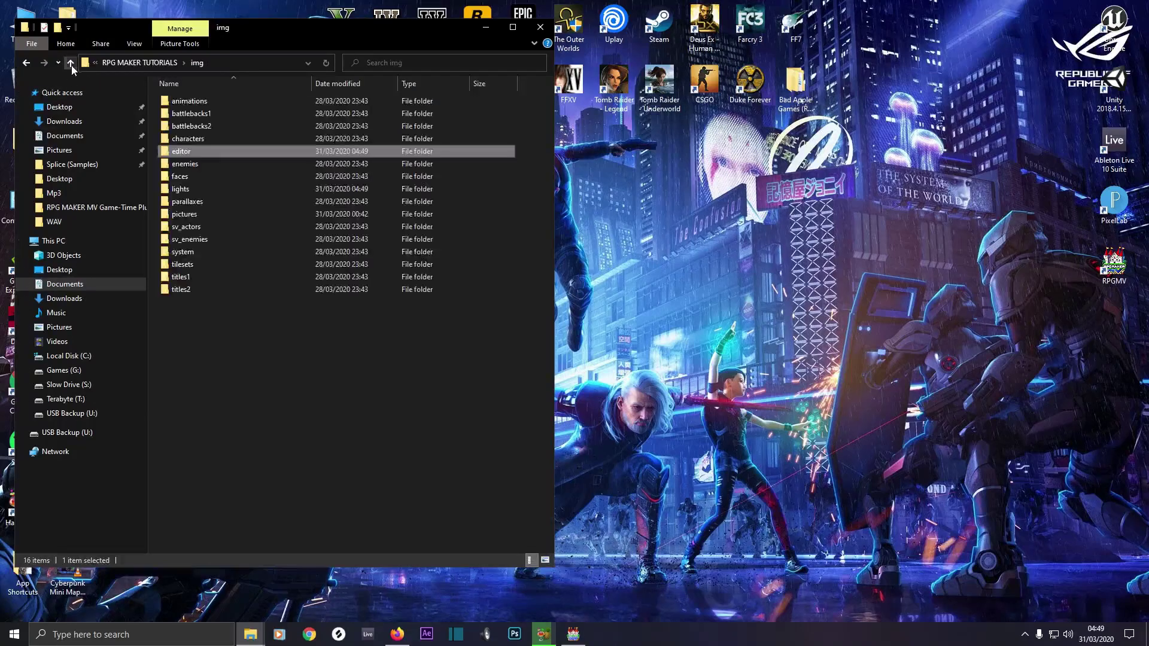
{"action": "double_click", "coordinate": [179, 189]}
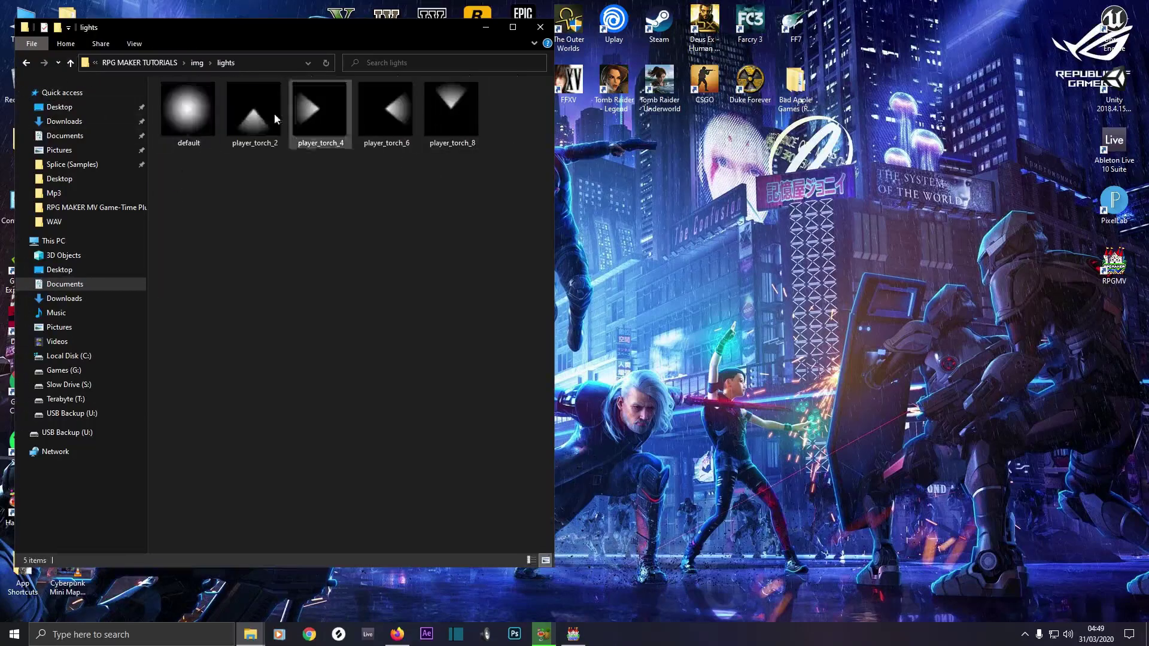
{"action": "left_click", "coordinate": [70, 64]}
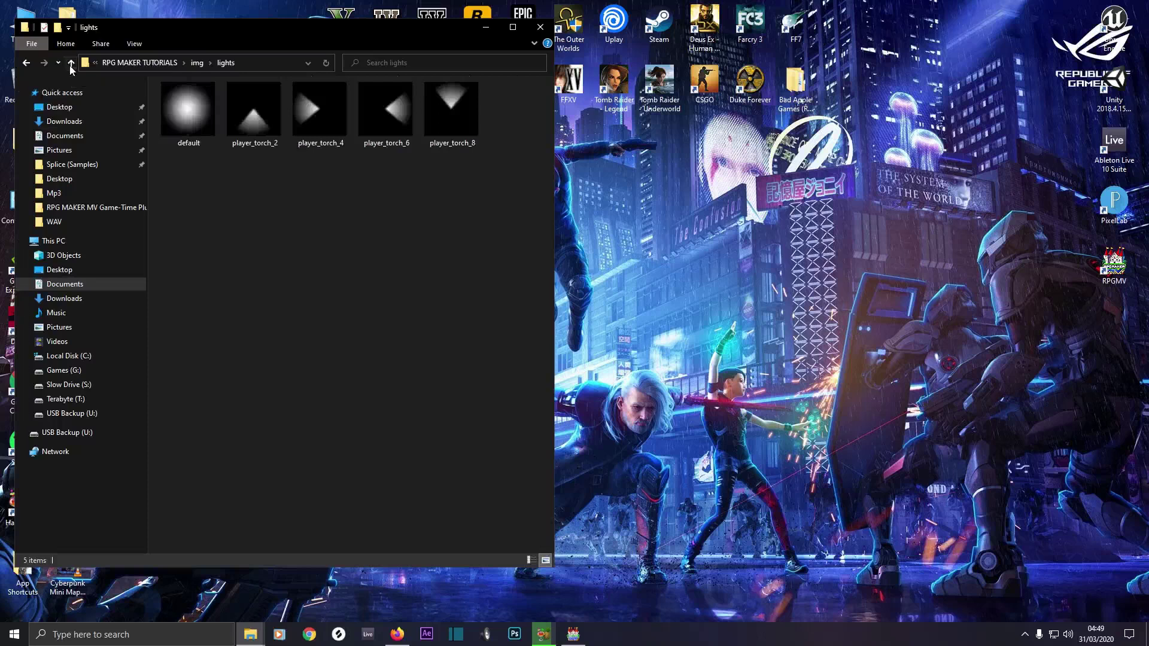
{"action": "left_click", "coordinate": [70, 63]}
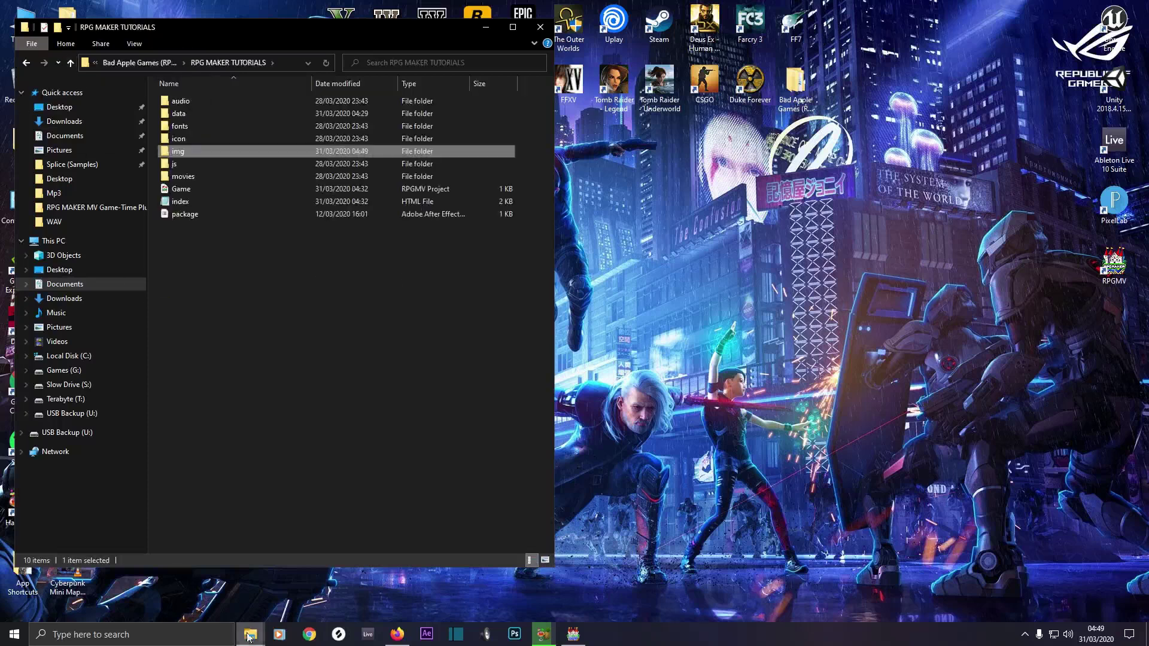
{"action": "mouse_move", "coordinate": [250, 634]}
{"action": "left_click", "coordinate": [232, 585]}
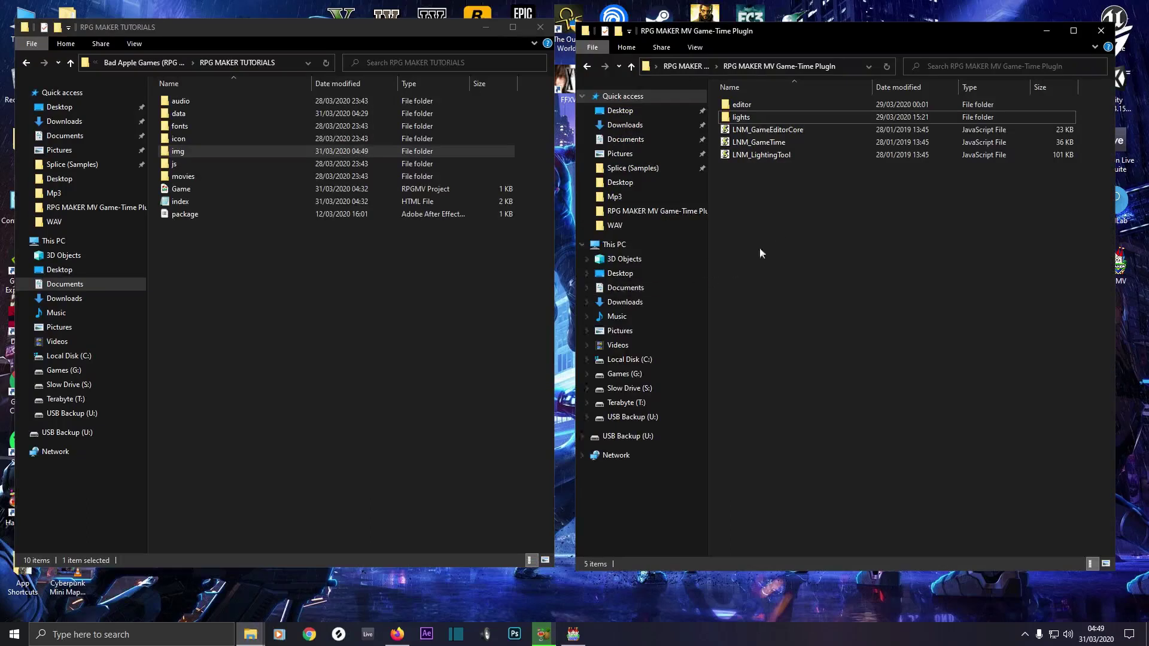
Copy the three LNM .js files into the project's js/plugins folder and close that window
{"action": "left_click_drag", "start_coordinate": [760, 219], "coordinate": [731, 126]}
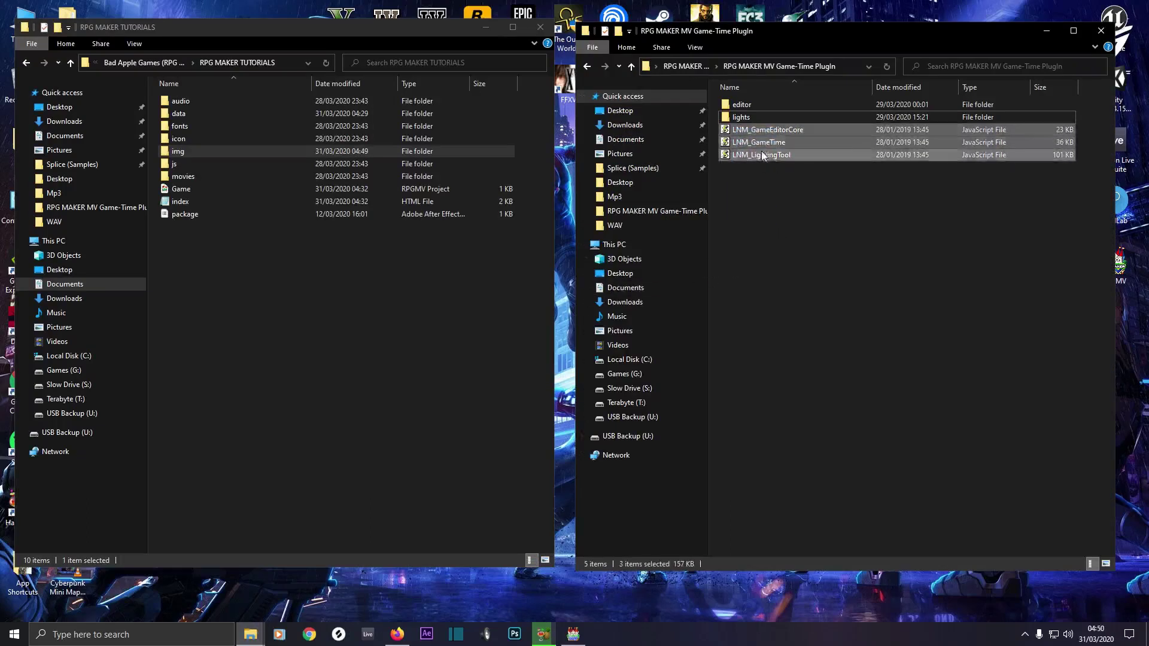
{"action": "right_click", "coordinate": [761, 147]}
{"action": "left_click", "coordinate": [804, 346]}
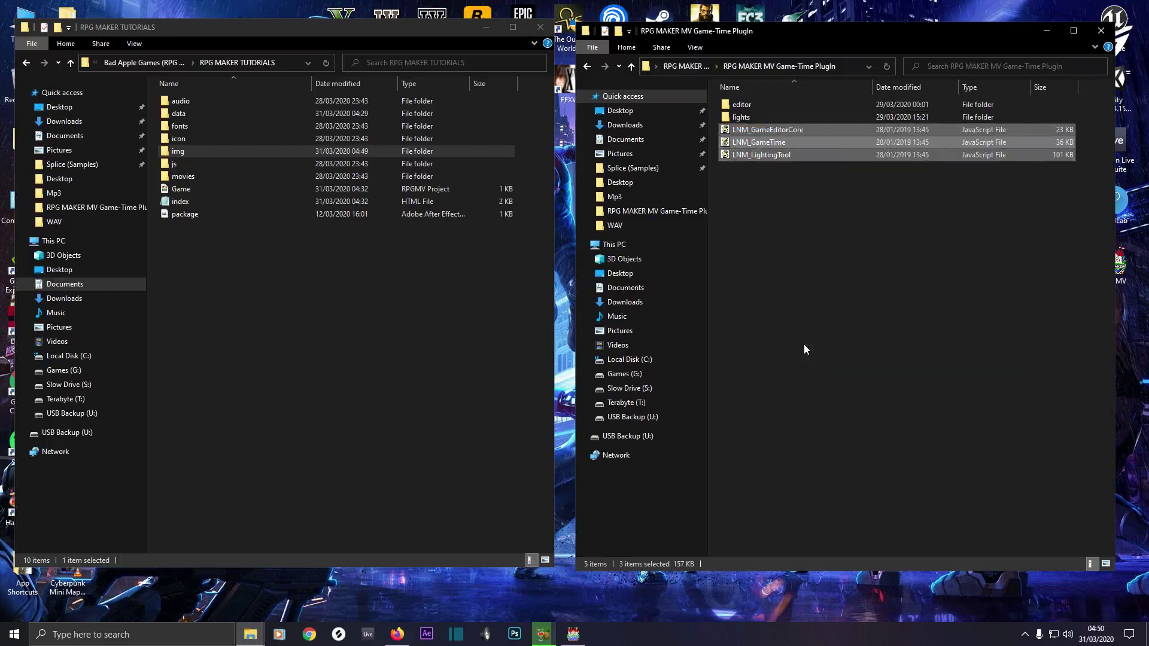
{"action": "double_click", "coordinate": [175, 164]}
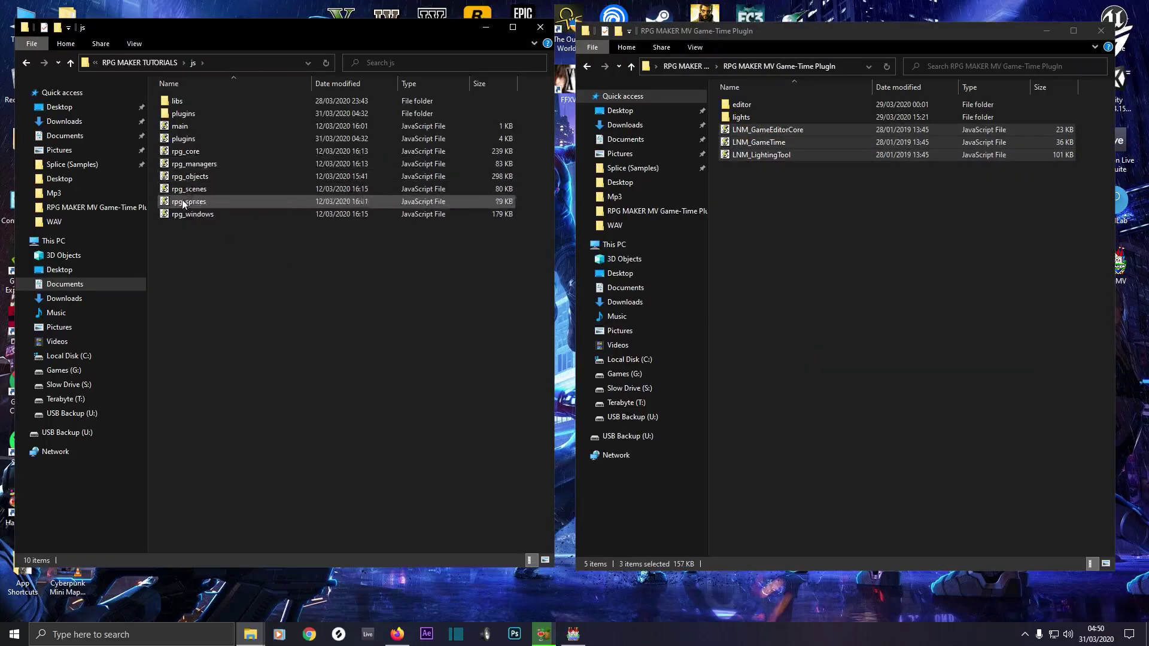
{"action": "double_click", "coordinate": [180, 113]}
{"action": "right_click", "coordinate": [203, 264]}
{"action": "left_click", "coordinate": [239, 347]}
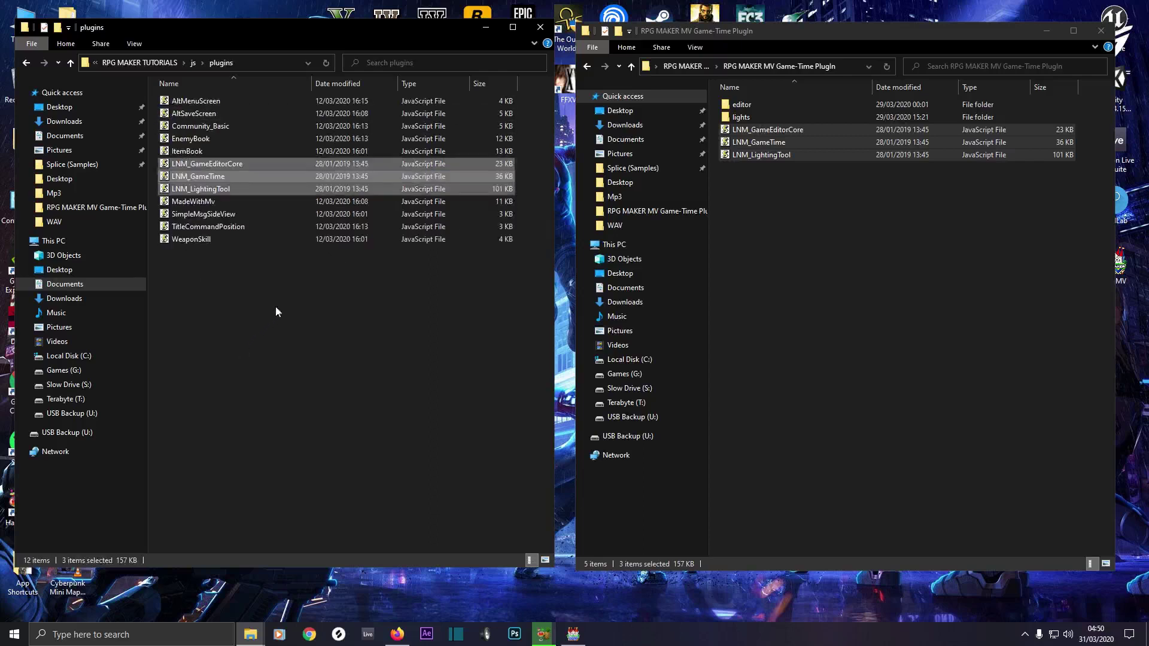
{"action": "left_click", "coordinate": [541, 27]}
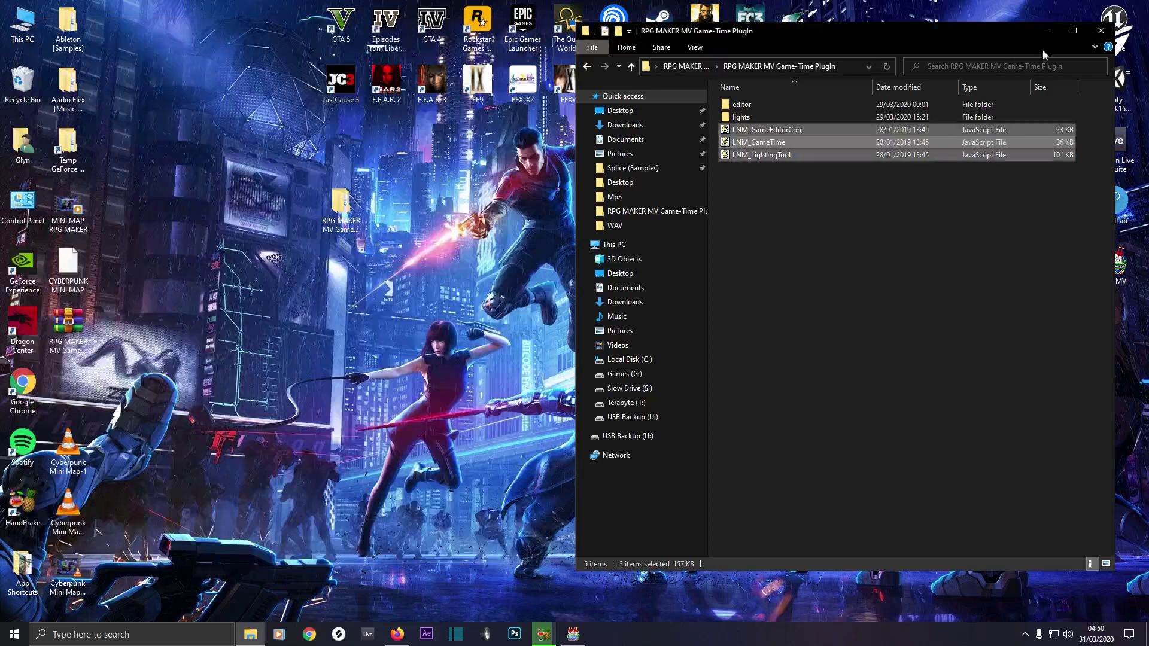
Delete the old LNM plugin entries from RPG Maker MV's Plugin Manager list
{"action": "left_click", "coordinate": [1095, 36]}
{"action": "left_click", "coordinate": [572, 634]}
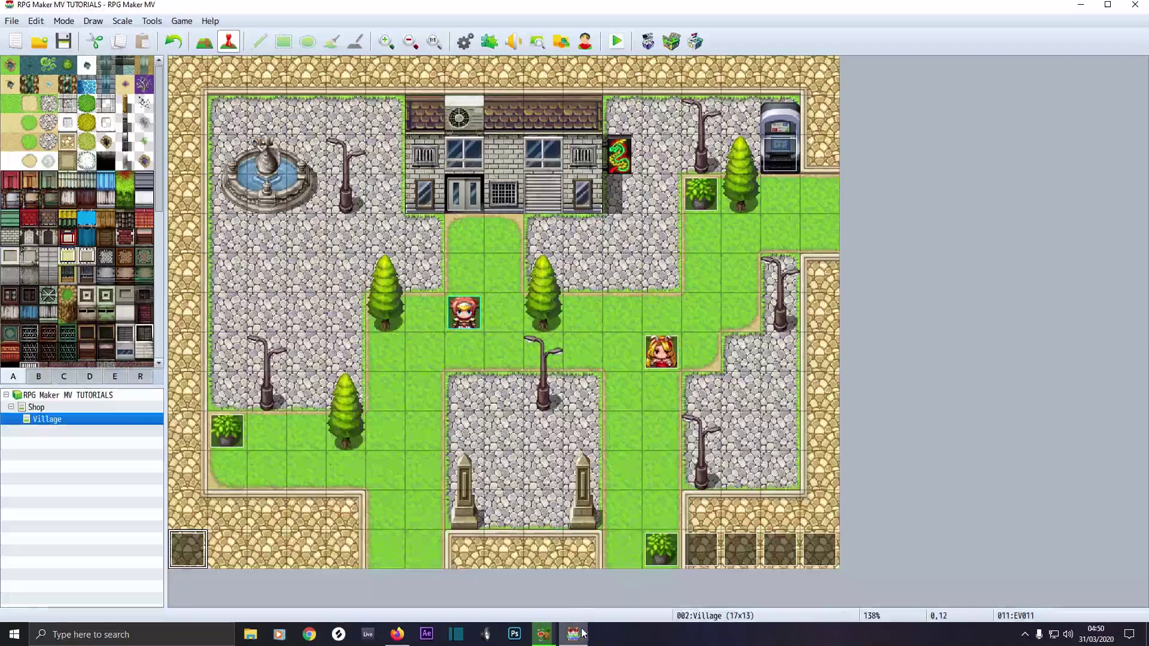
{"action": "left_click", "coordinate": [489, 41]}
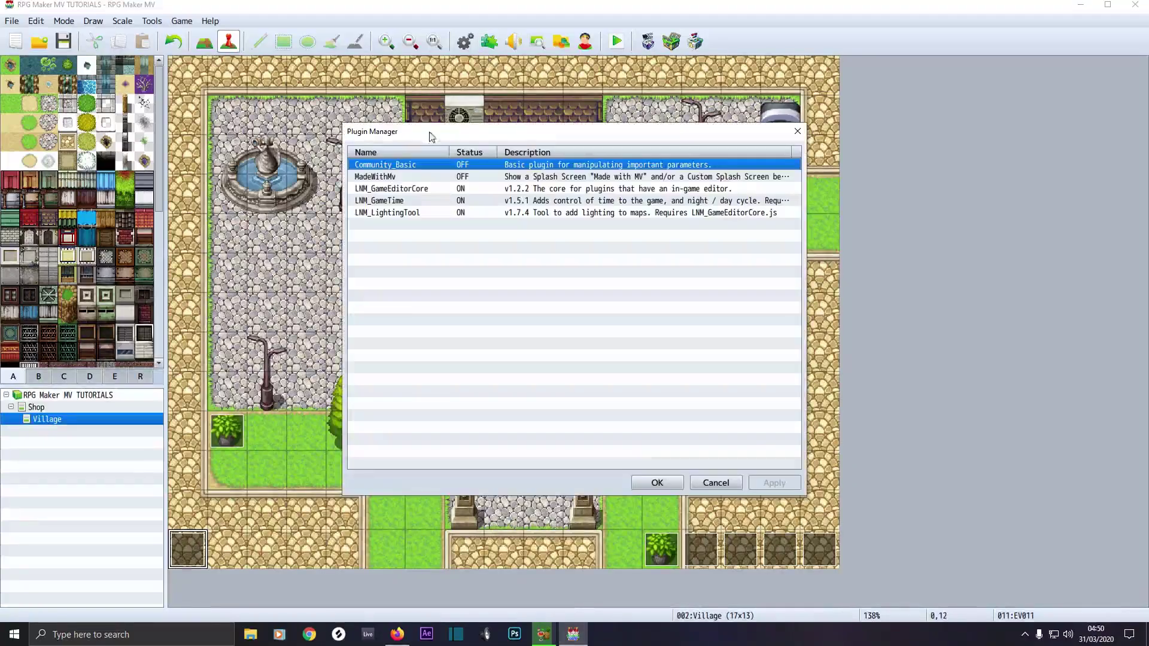
{"action": "left_click", "coordinate": [391, 189]}
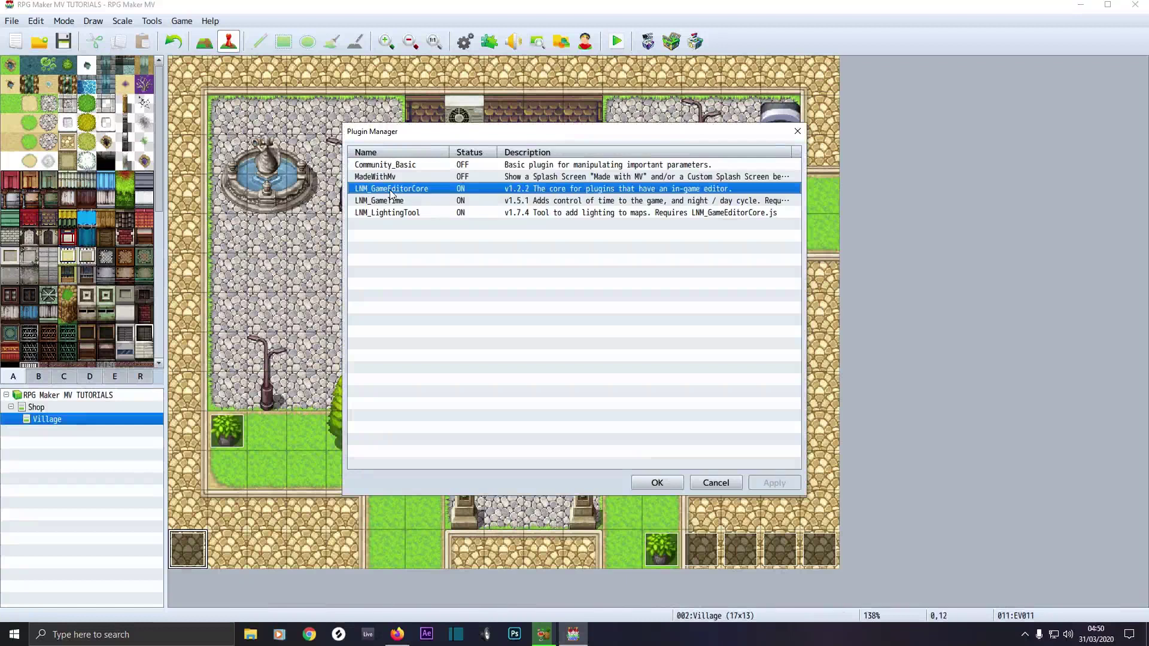
{"action": "key", "text": "Delete"}
{"action": "key", "text": "Delete"}
{"action": "key", "text": "Delete"}
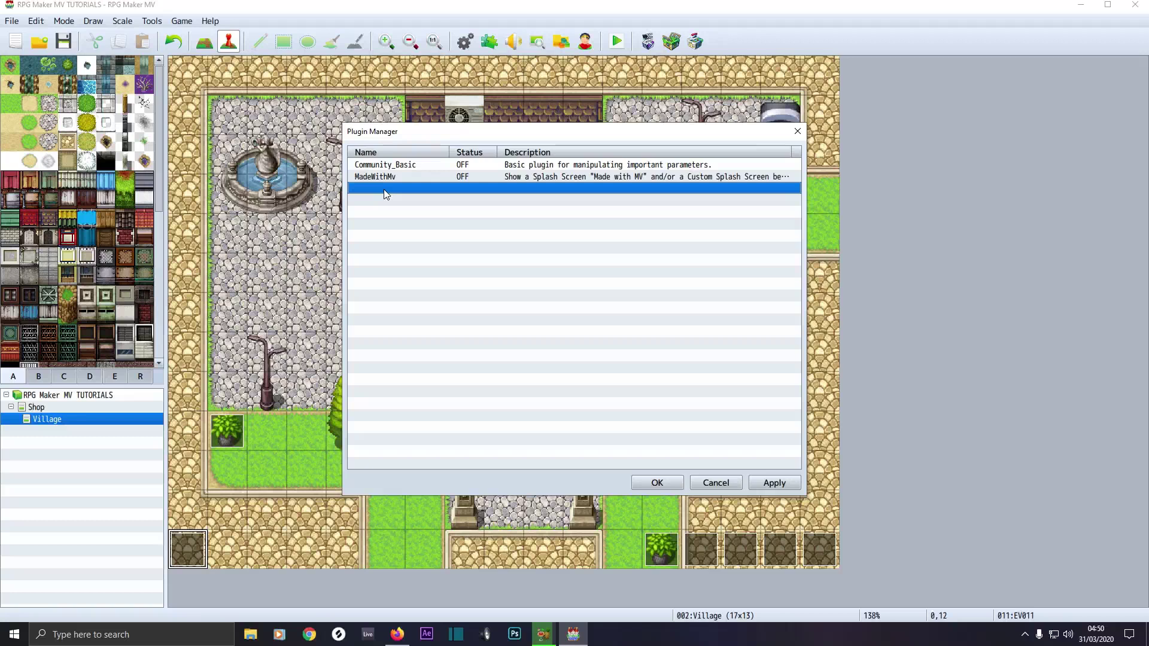
{"action": "double_click", "coordinate": [376, 190]}
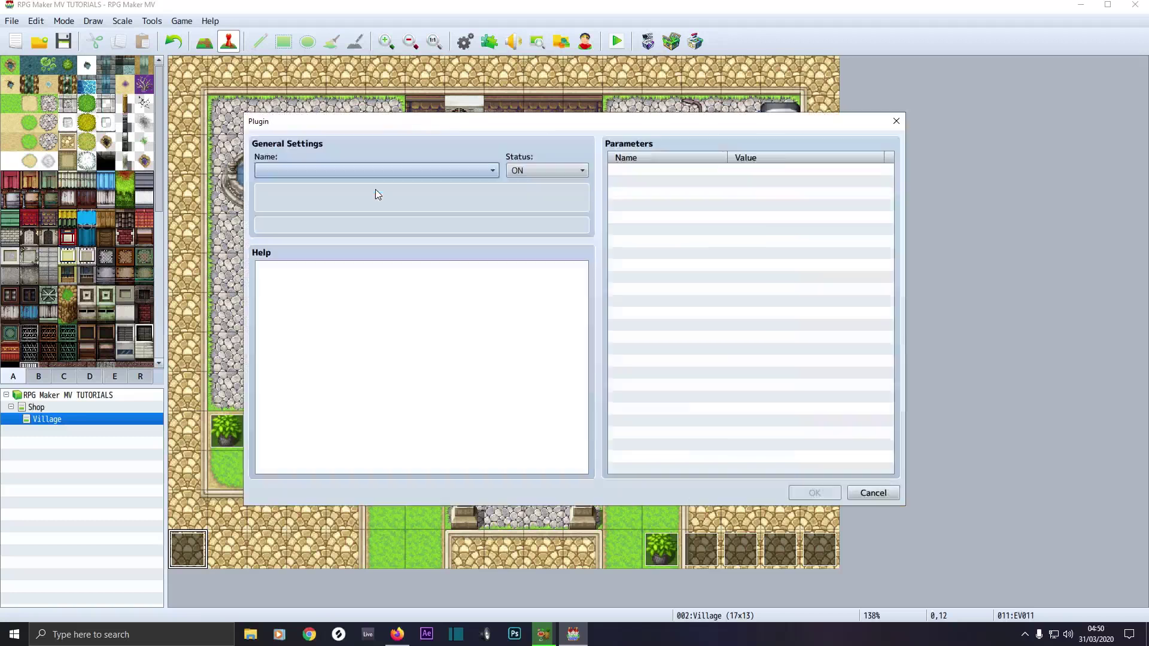
Add LNM_GameEditorCore and LNM_GameTime as new plugin entries
{"action": "left_click", "coordinate": [364, 171]}
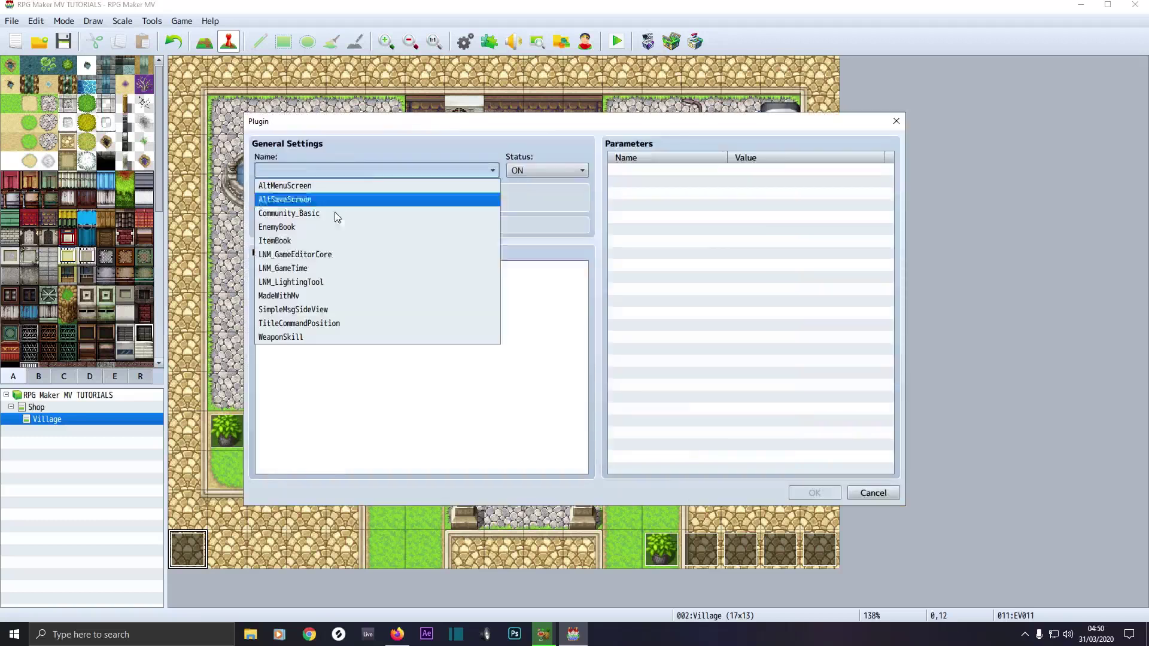
{"action": "left_click", "coordinate": [321, 258]}
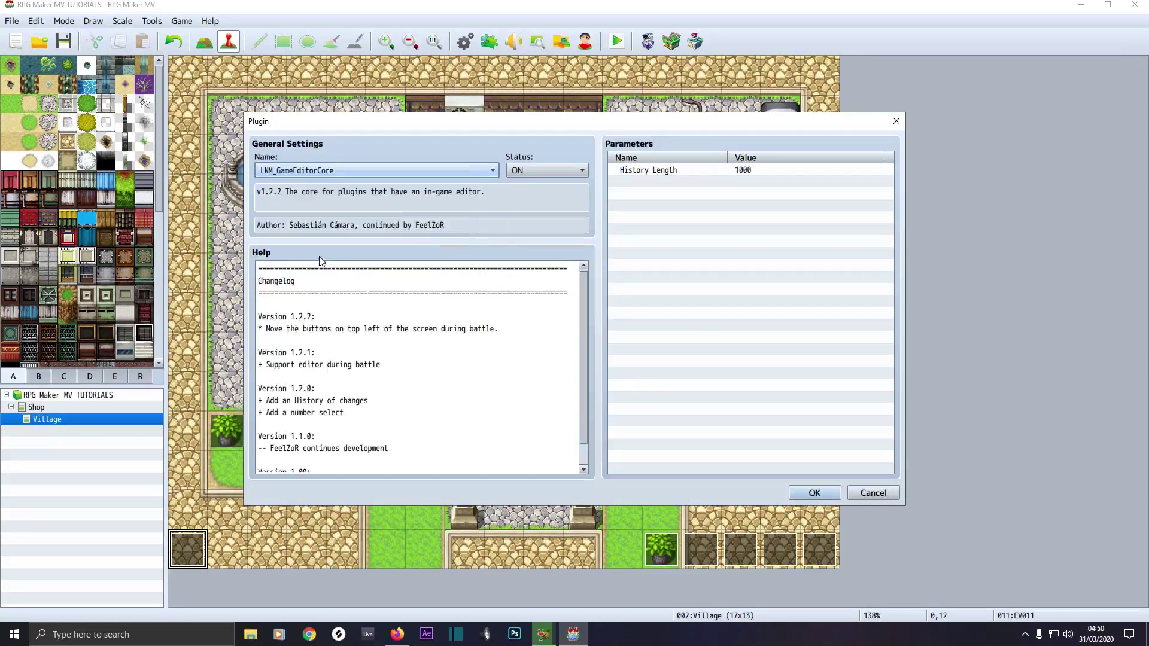
{"action": "left_click", "coordinate": [814, 493]}
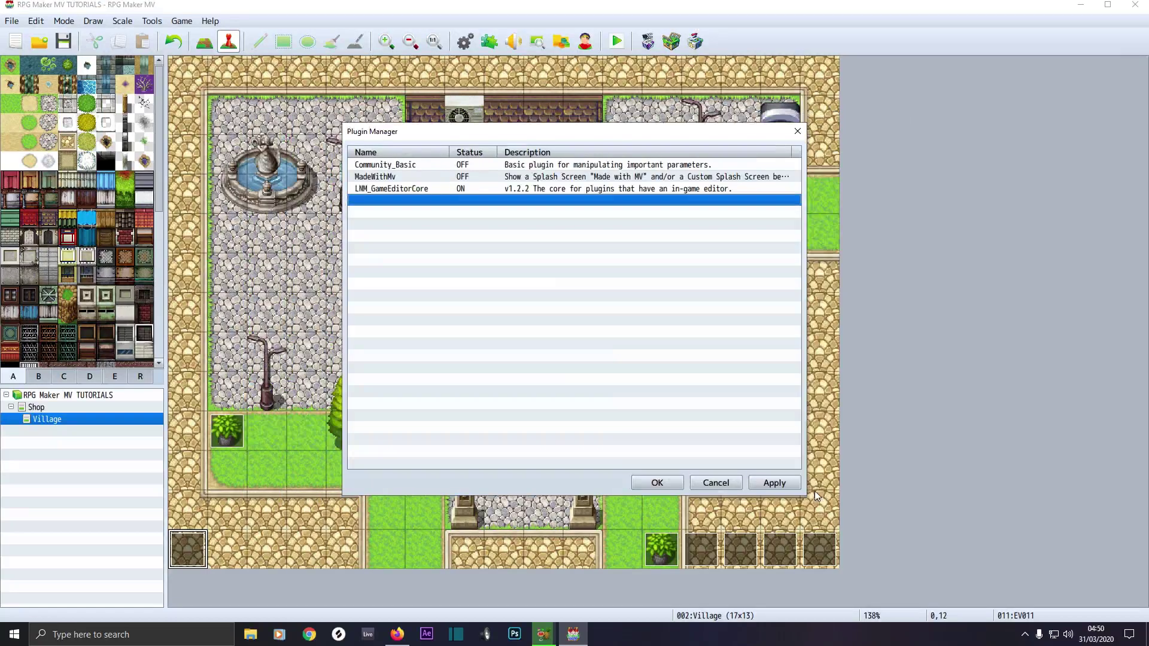
{"action": "double_click", "coordinate": [390, 204]}
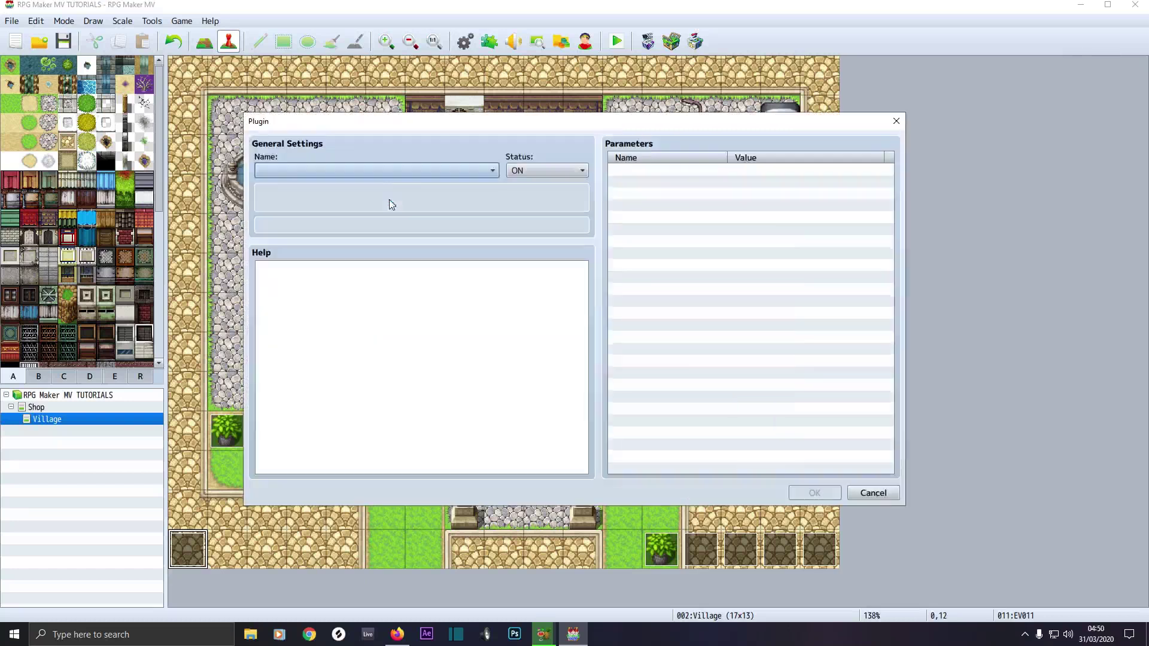
{"action": "left_click", "coordinate": [376, 172]}
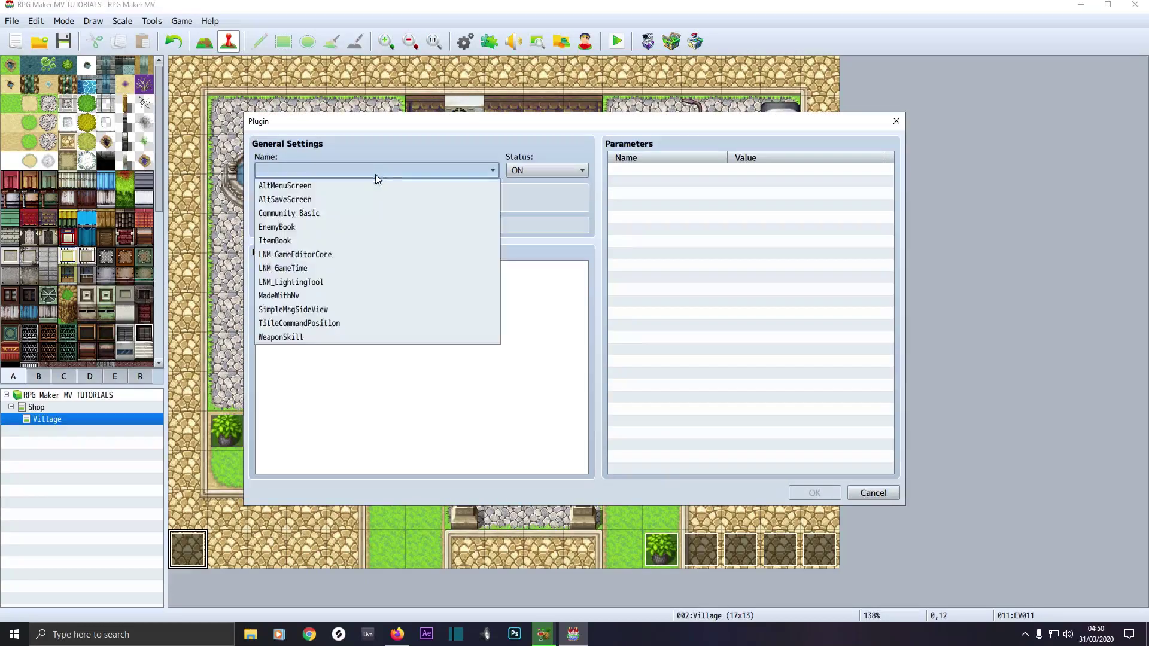
{"action": "left_click", "coordinate": [337, 270]}
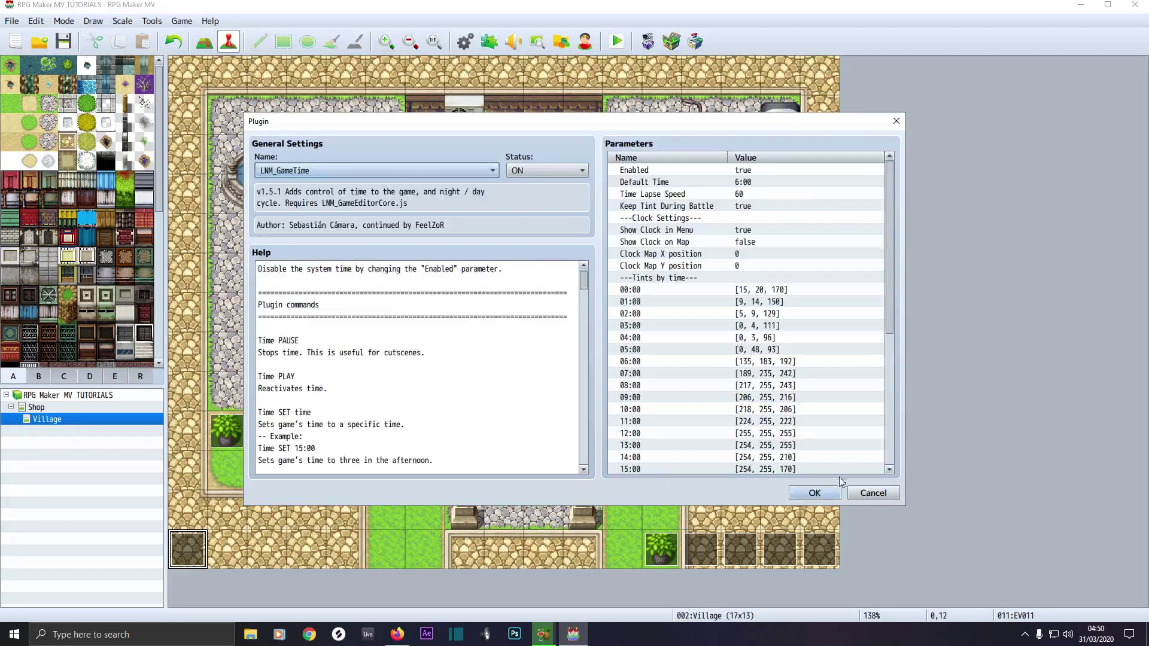
{"action": "left_click", "coordinate": [814, 492]}
Add LNM_LightingTool as the third plugin entry
{"action": "double_click", "coordinate": [382, 212]}
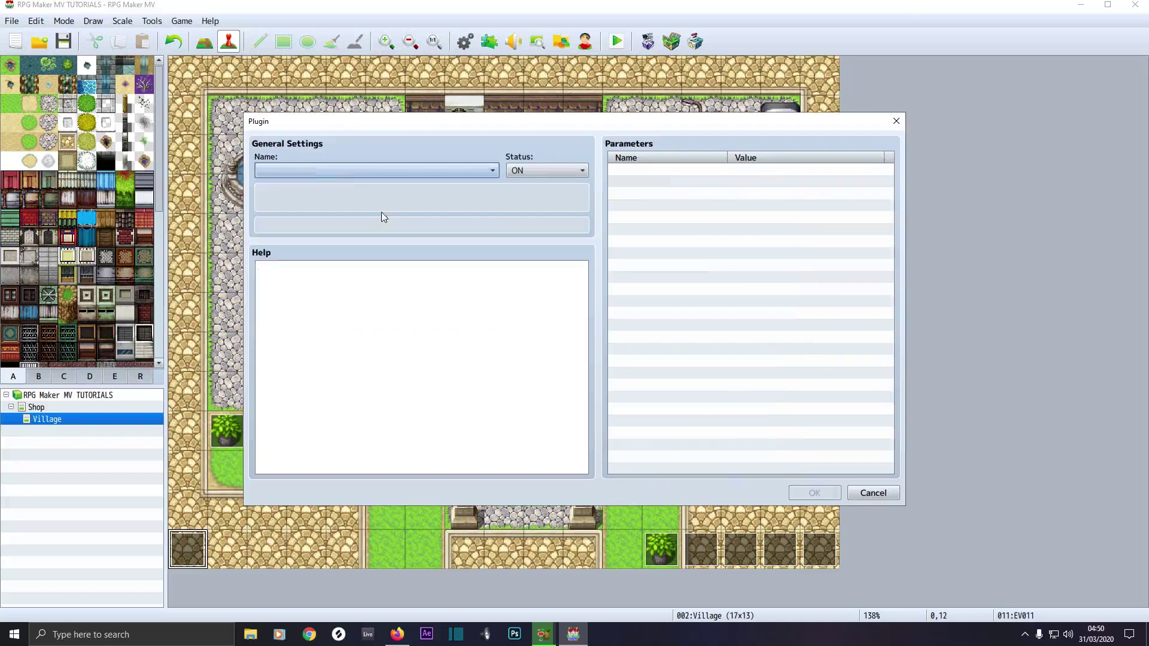
{"action": "left_click", "coordinate": [348, 173]}
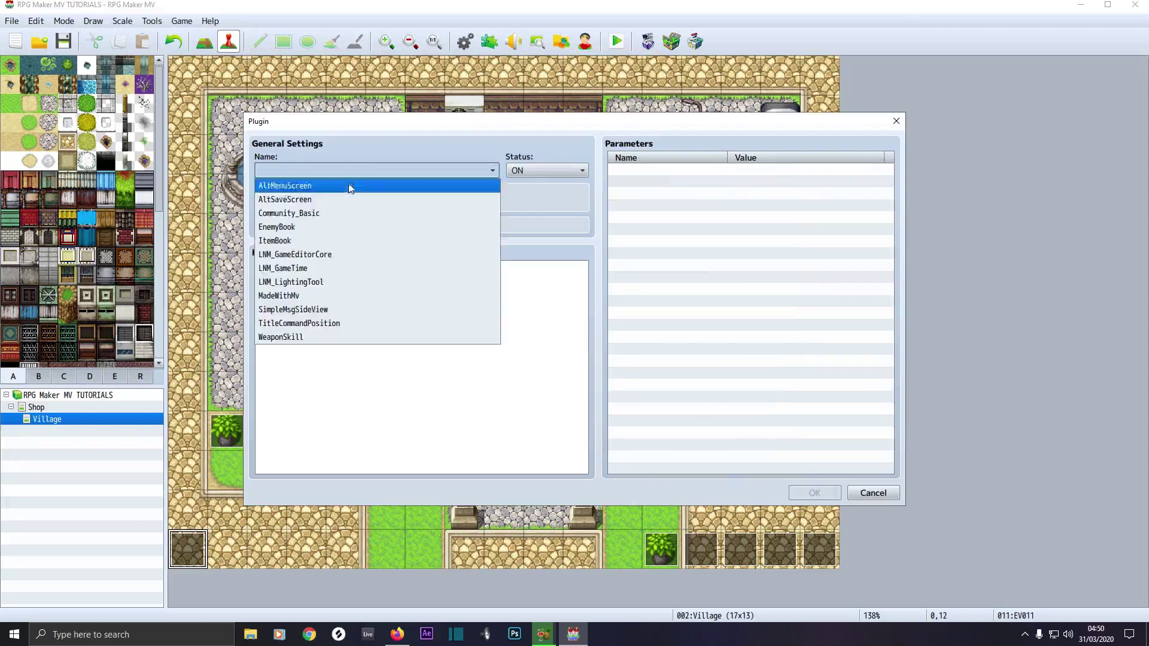
{"action": "left_click", "coordinate": [328, 283]}
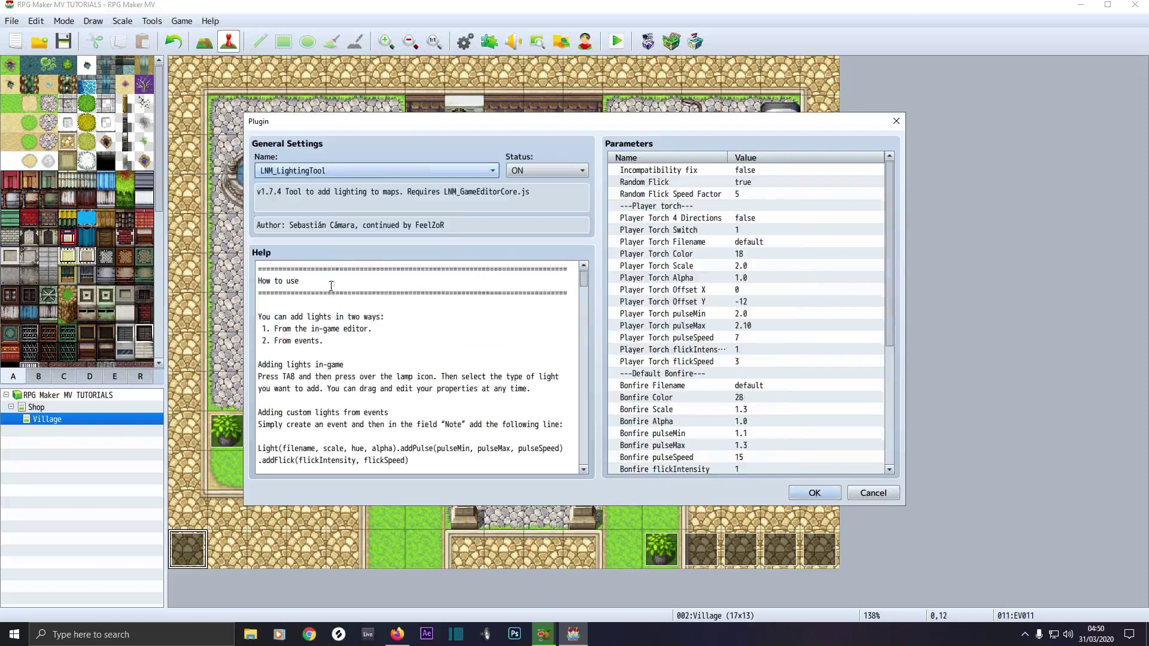
{"action": "left_click", "coordinate": [815, 493]}
{"action": "double_click", "coordinate": [395, 200]}
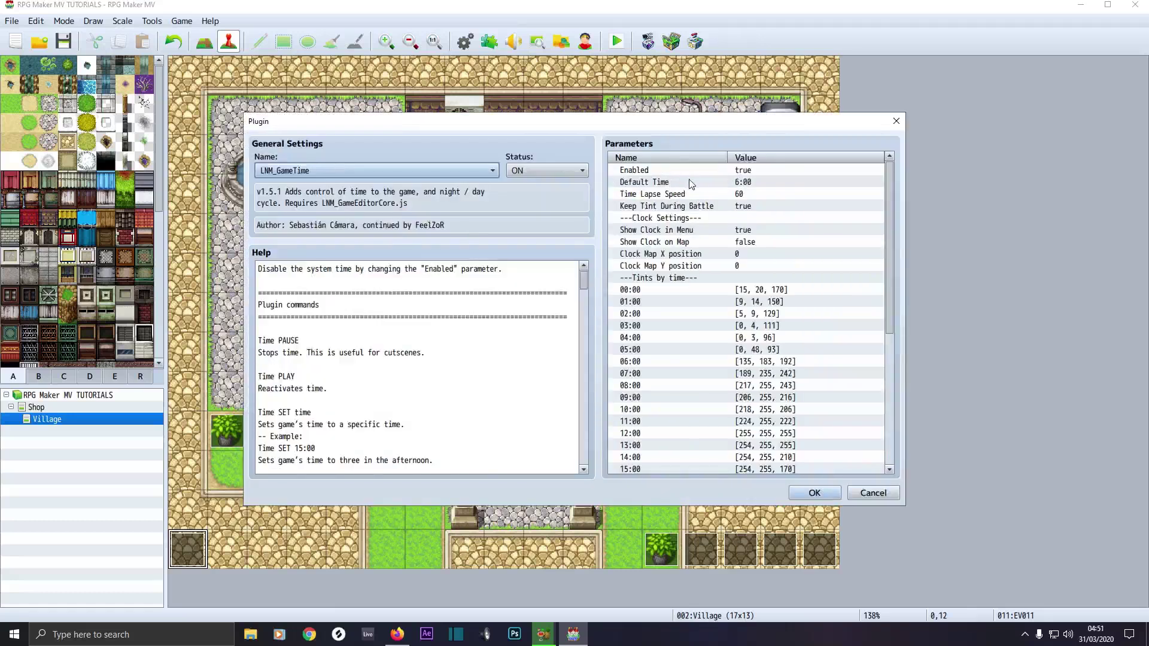
Set LNM_GameTime's Default Time to 21:50 and Show Clock on Map to true
{"action": "double_click", "coordinate": [738, 183]}
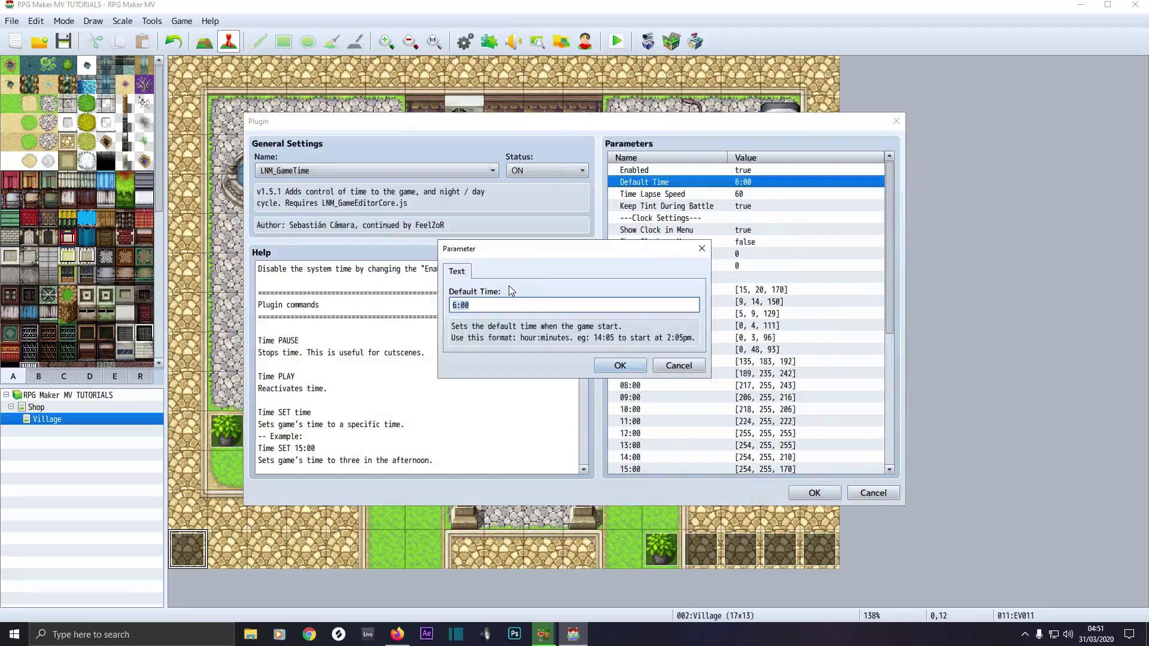
{"action": "type", "text": "21:50"}
{"action": "left_click", "coordinate": [615, 366]}
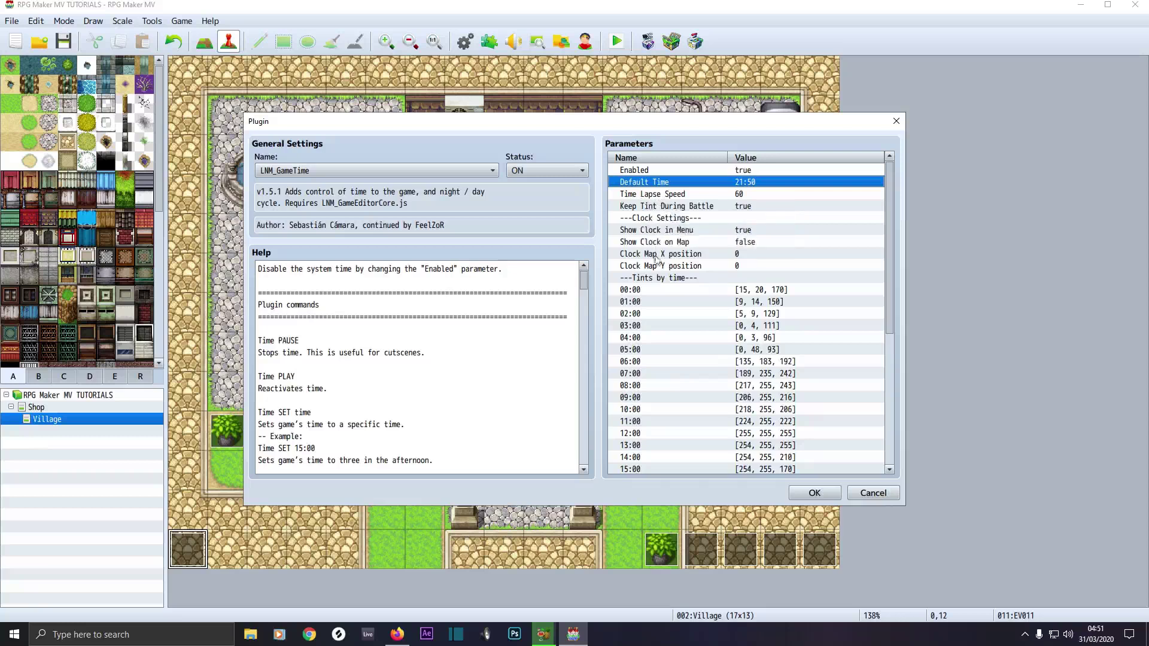
{"action": "double_click", "coordinate": [746, 242]}
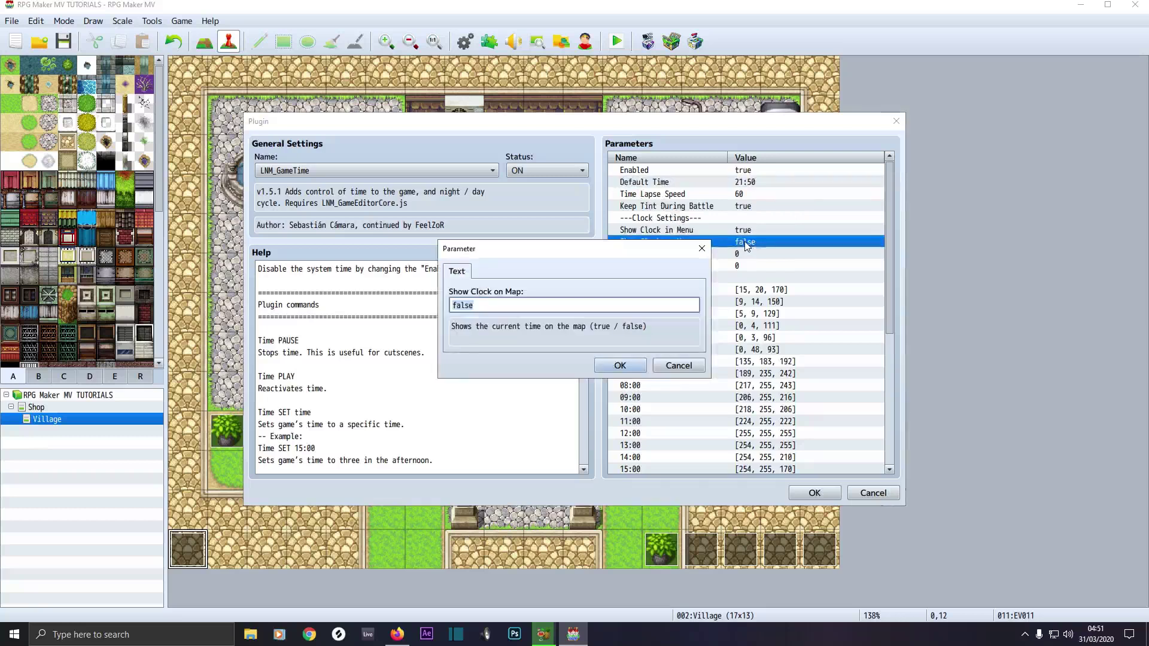
{"action": "type", "text": "true"}
{"action": "left_click", "coordinate": [615, 368]}
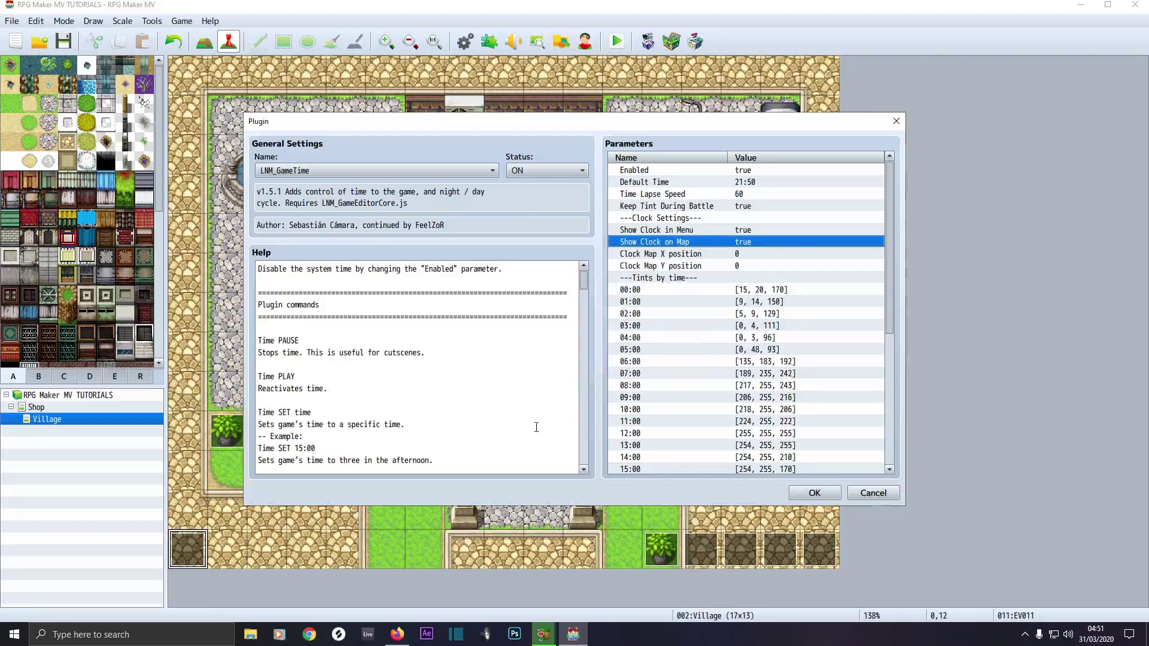
{"action": "left_click", "coordinate": [797, 491]}
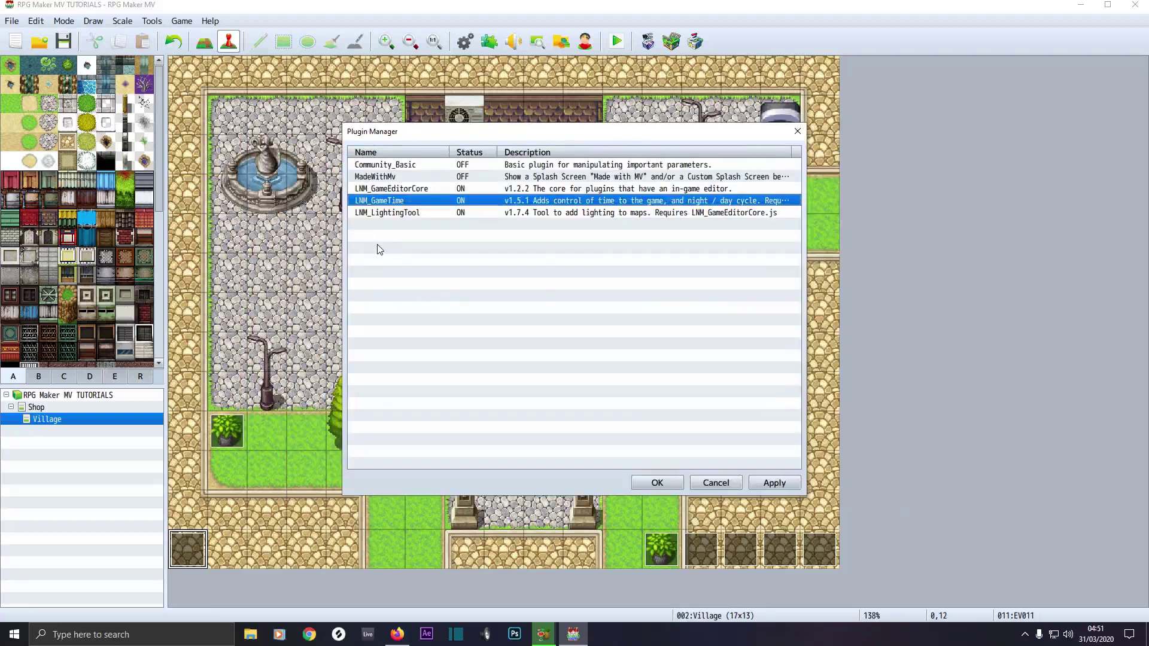
Set LNM_LightingTool's Incompatibility fix parameter to true
{"action": "double_click", "coordinate": [386, 214]}
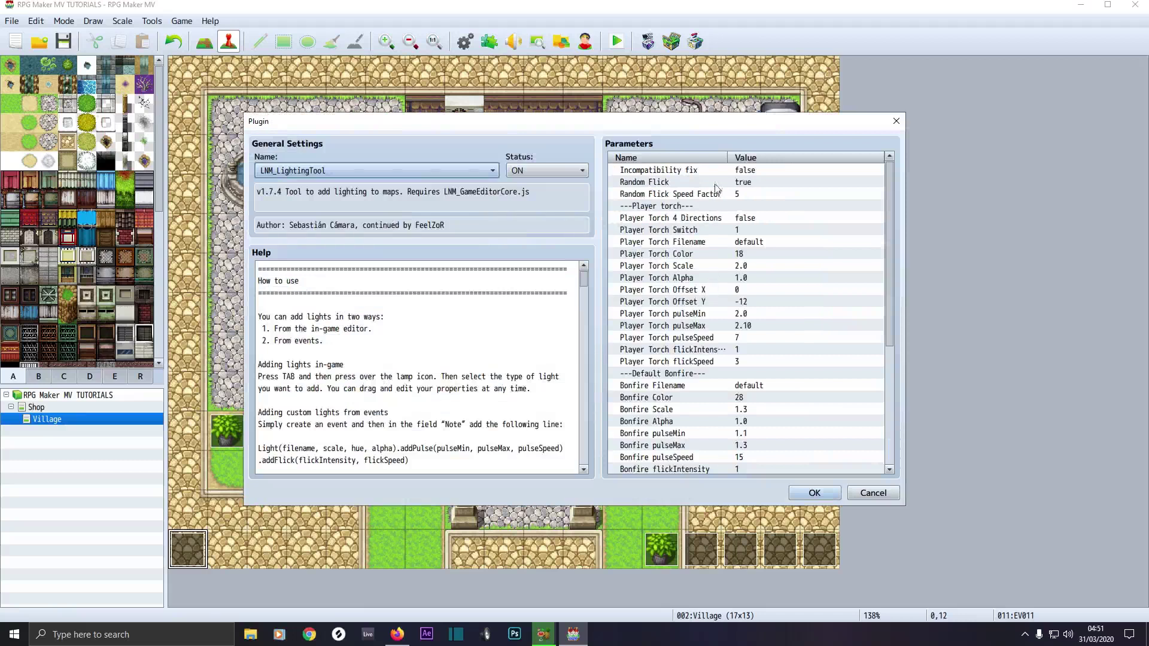
{"action": "double_click", "coordinate": [742, 171]}
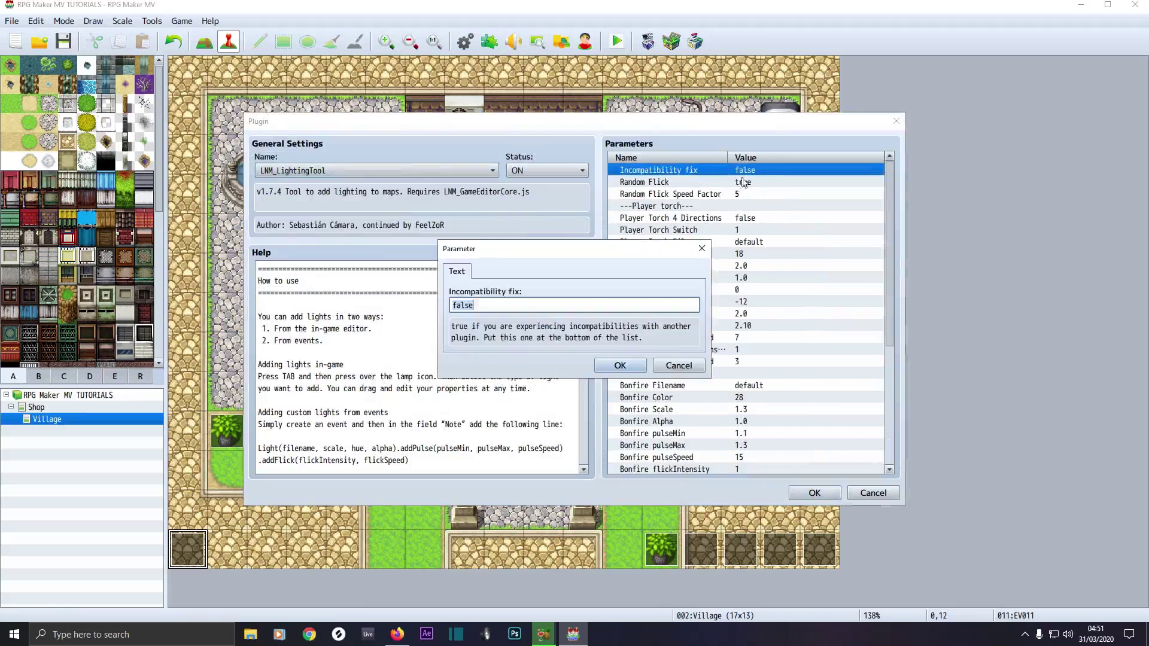
{"action": "type", "text": "true"}
{"action": "left_click", "coordinate": [626, 362]}
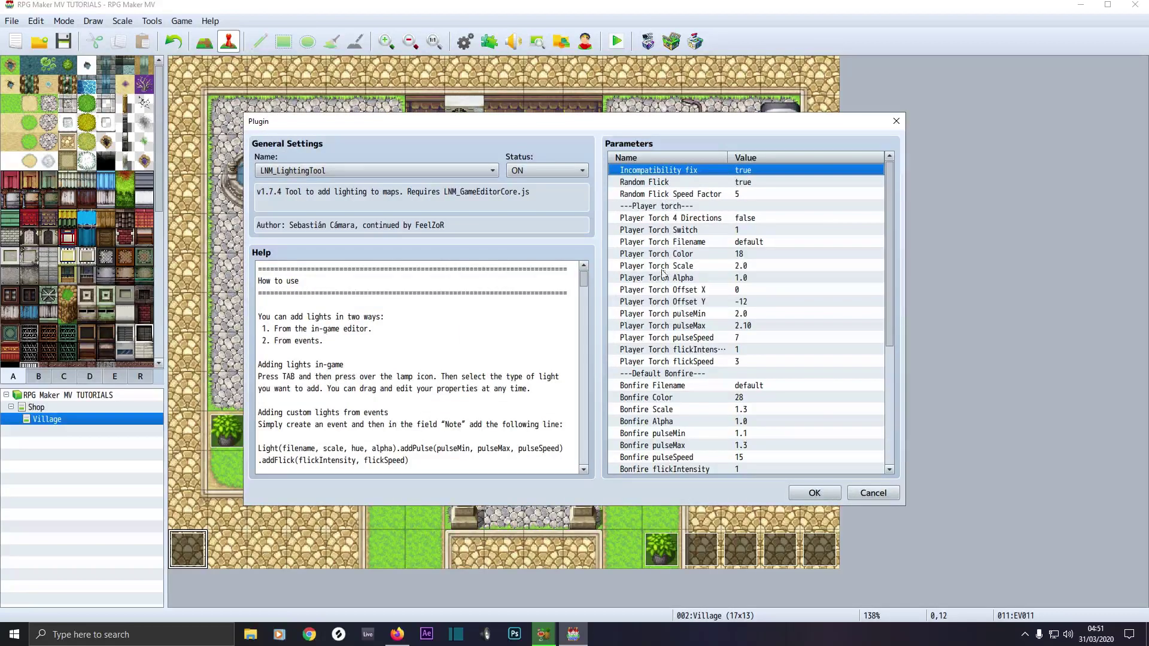
Read the plugin Help, select the 'Light LIMIT 22:00 6:00 1' example, and close the settings
{"action": "scroll", "coordinate": [658, 419], "scroll_direction": "down", "scroll_amount": 5}
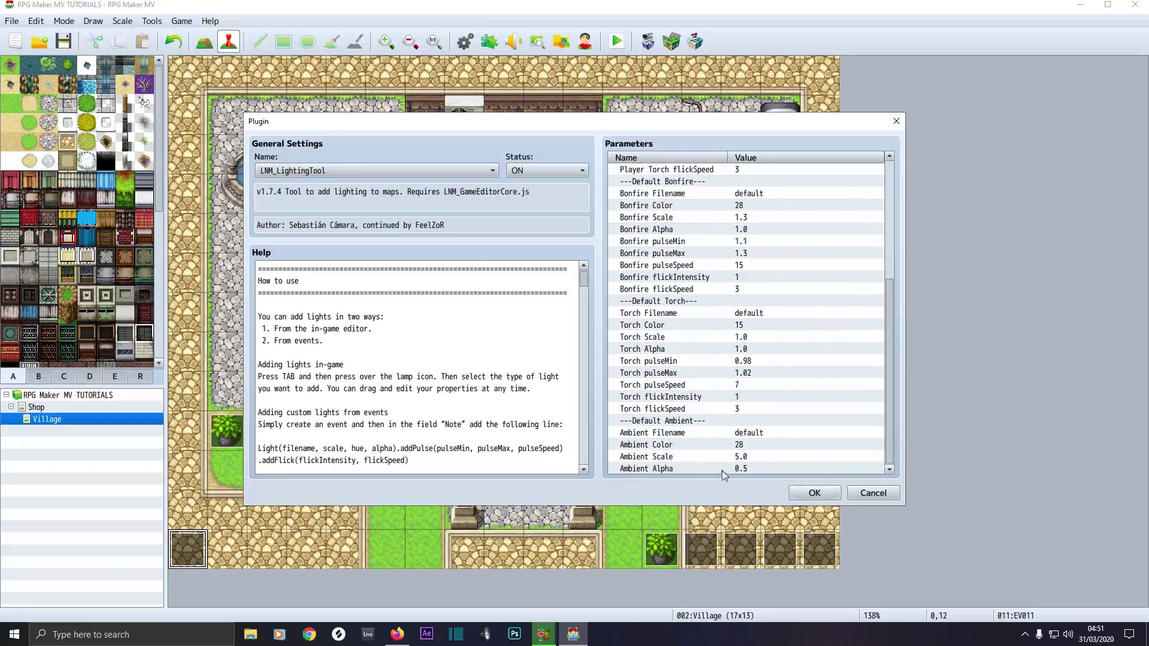
{"action": "left_click_drag", "start_coordinate": [584, 275], "coordinate": [573, 339]}
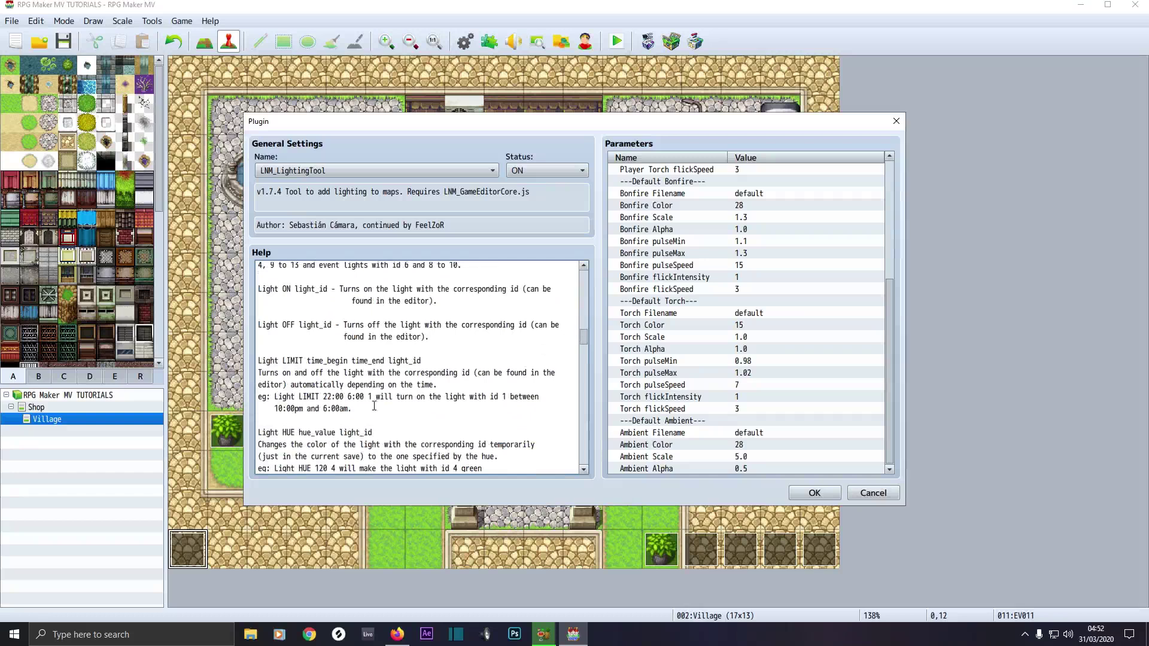
{"action": "left_click_drag", "start_coordinate": [372, 398], "coordinate": [277, 402]}
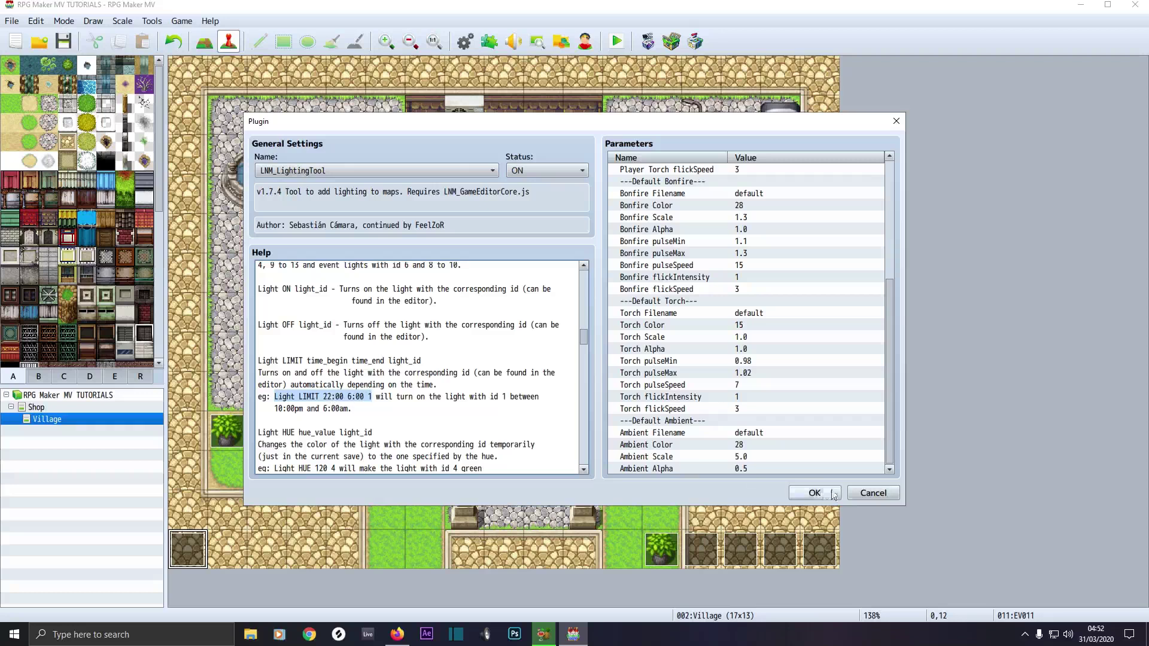
{"action": "left_click", "coordinate": [872, 492]}
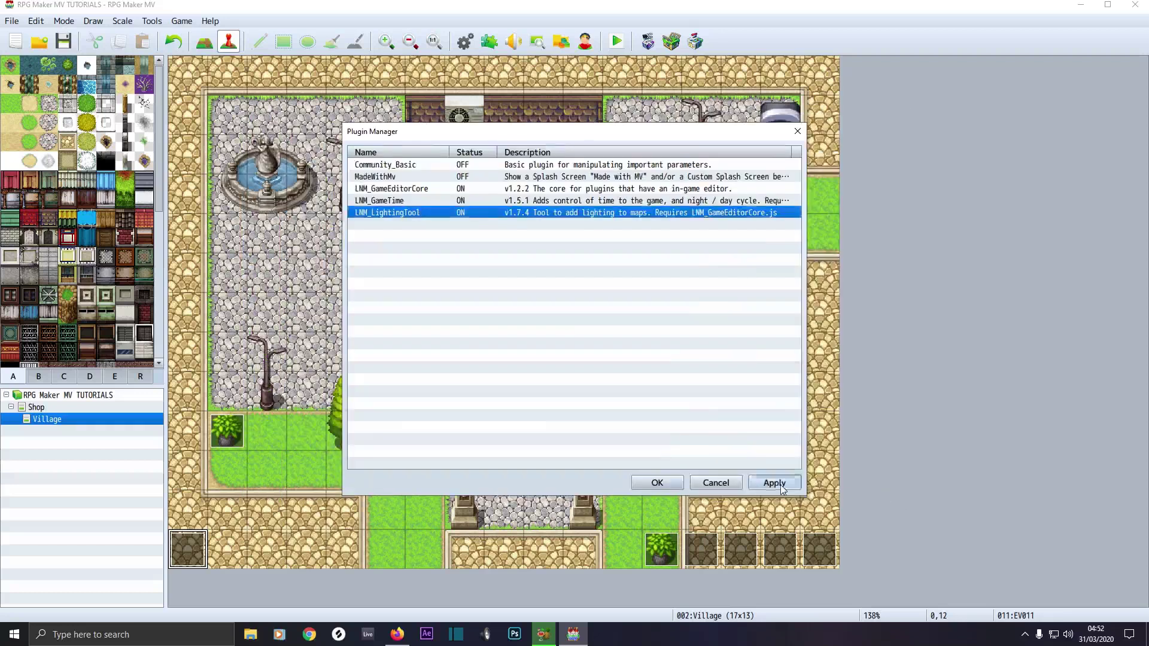
Save the project and playtest a new game on the night-time Village map
{"action": "left_click", "coordinate": [664, 483]}
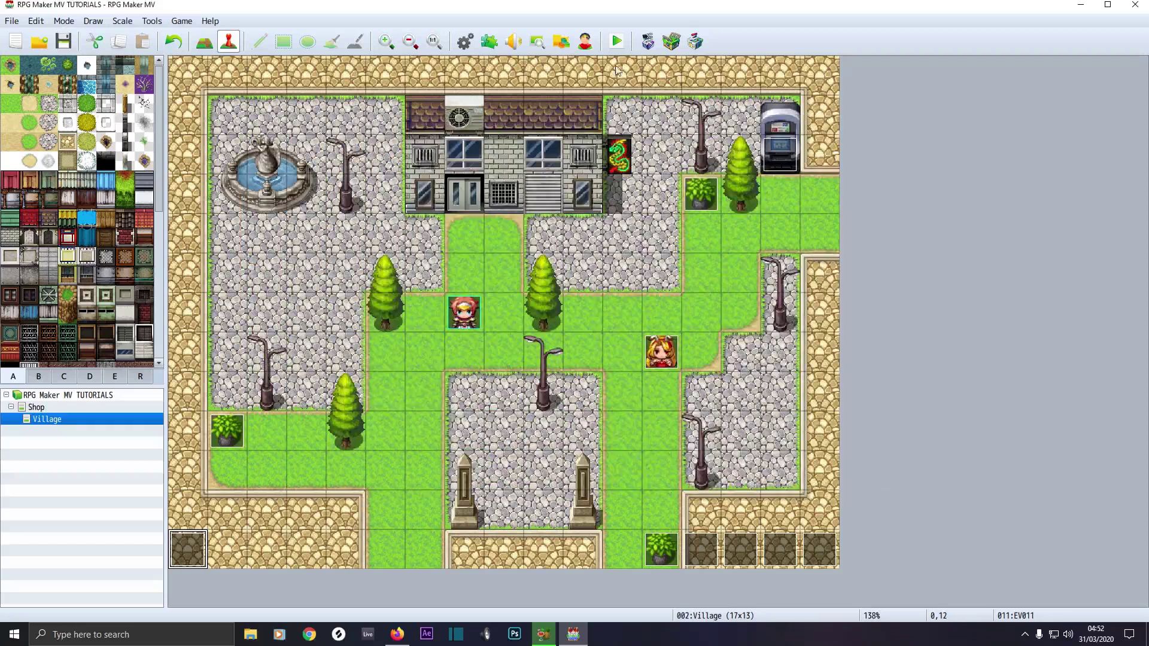
{"action": "left_click", "coordinate": [620, 41]}
{"action": "left_click", "coordinate": [528, 335]}
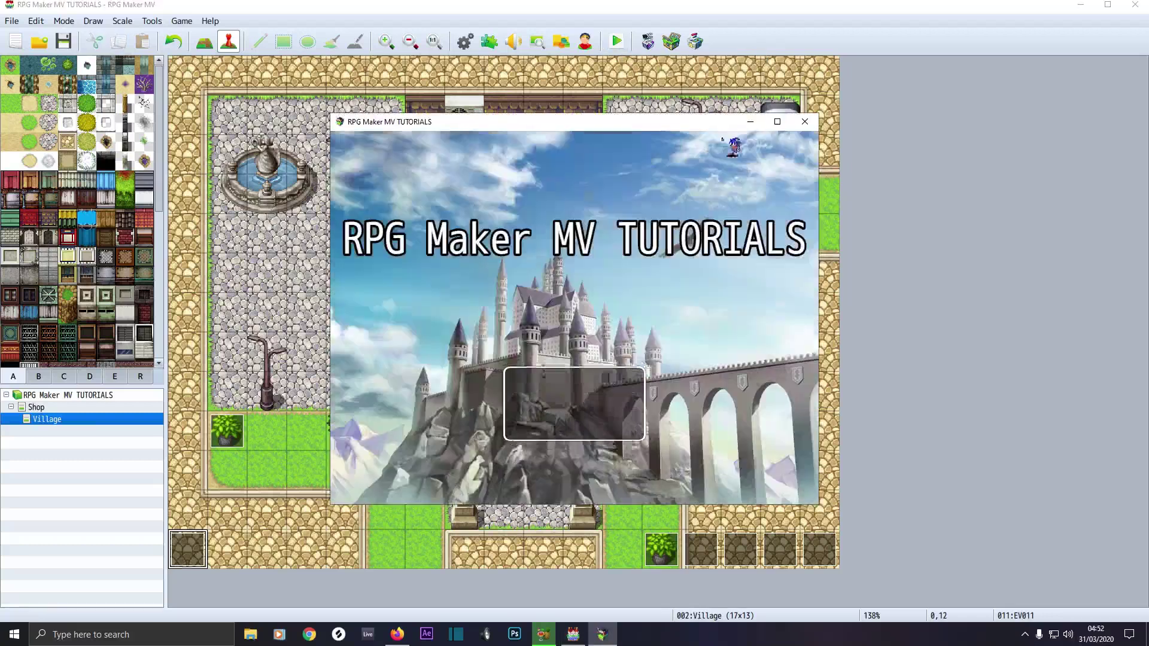
{"action": "left_click", "coordinate": [557, 383]}
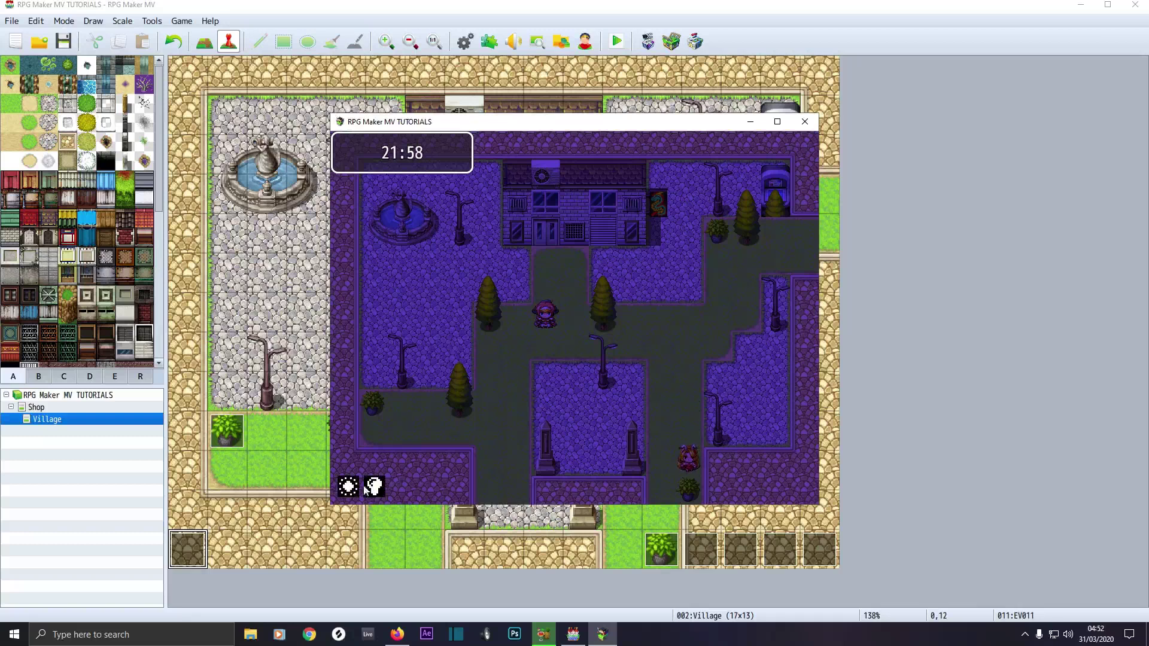
Add Ambient, Torch and Bonfire lights at the player's position
{"action": "left_click", "coordinate": [353, 490]}
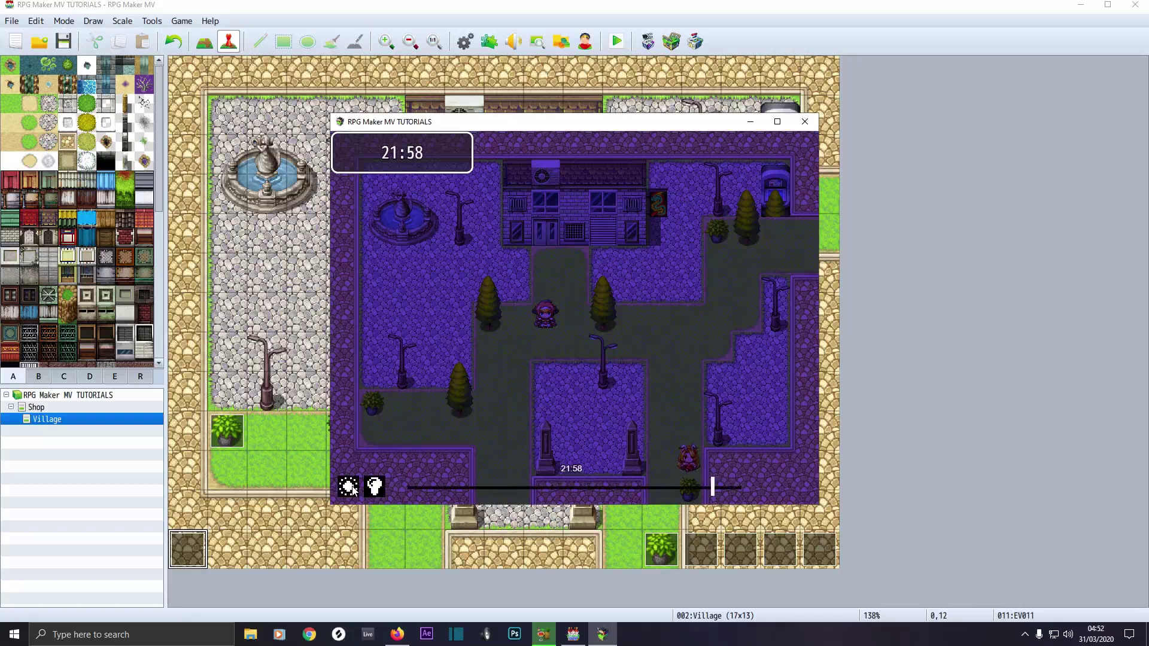
{"action": "left_click", "coordinate": [353, 490]}
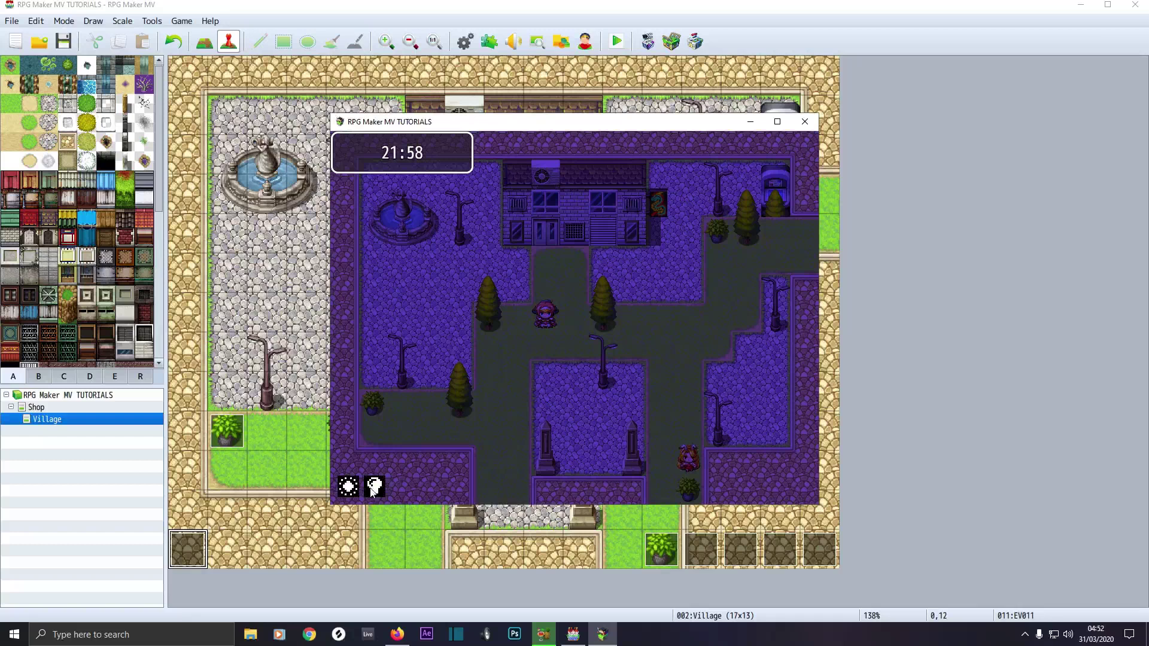
{"action": "left_click", "coordinate": [373, 489]}
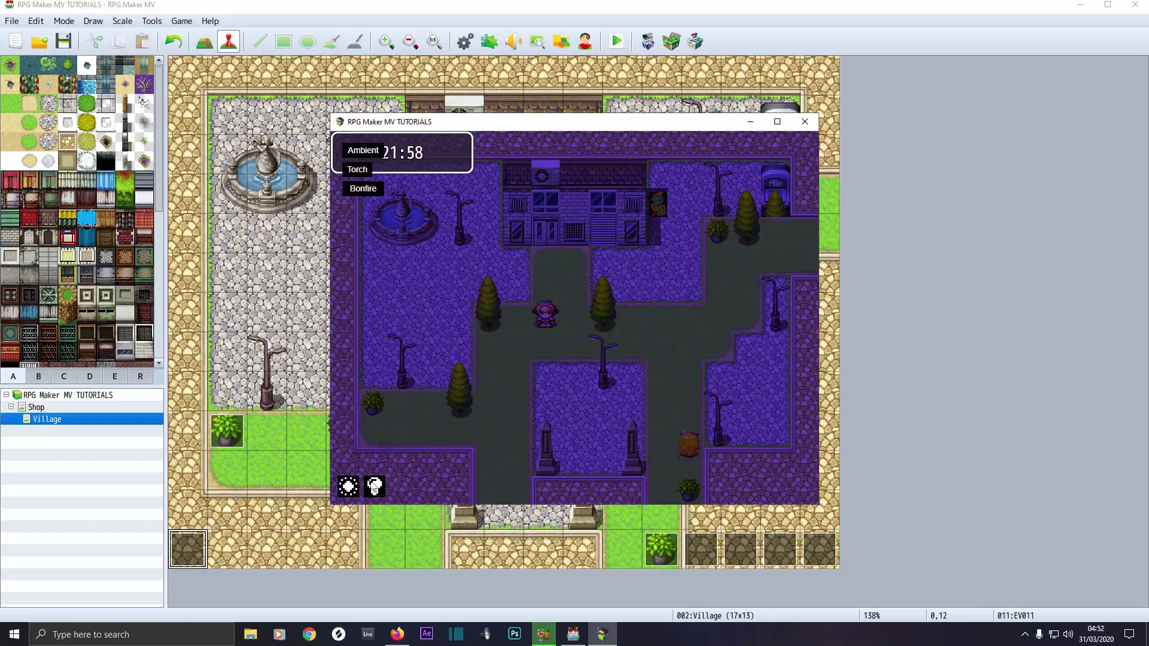
{"action": "left_click", "coordinate": [376, 154]}
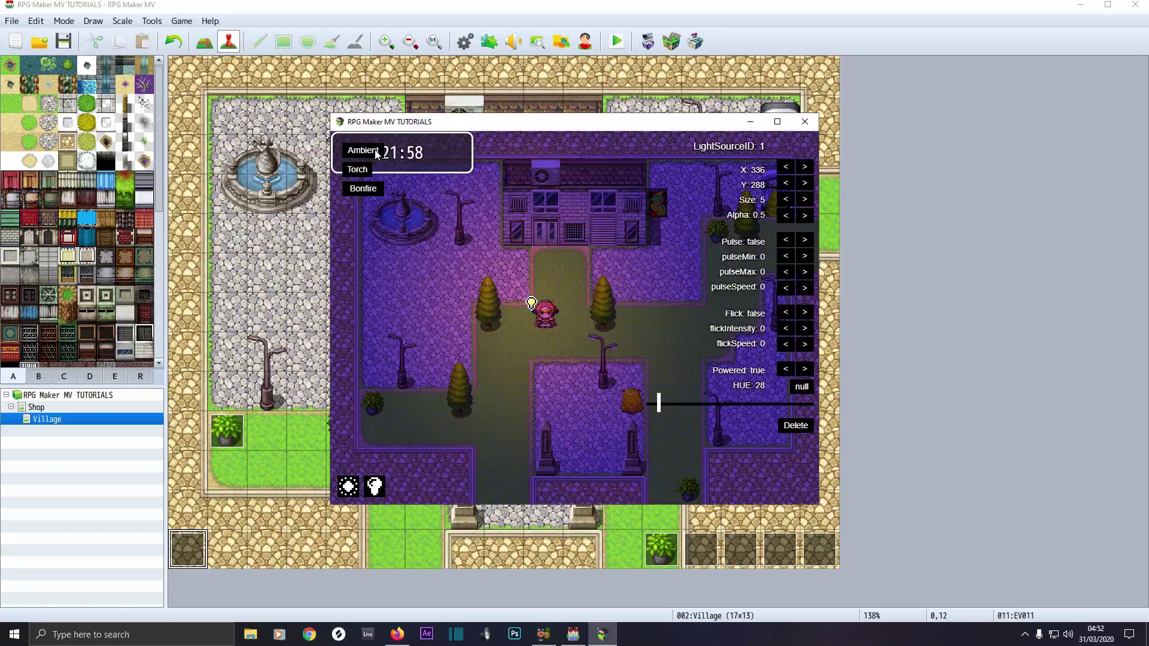
{"action": "left_click", "coordinate": [363, 171]}
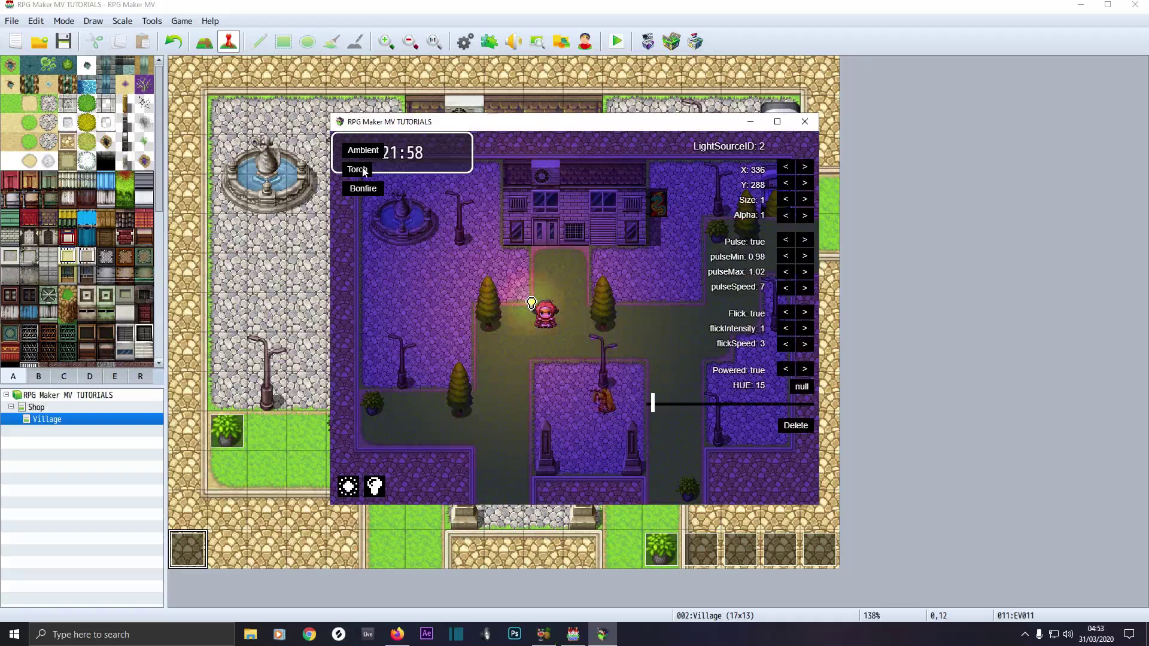
{"action": "left_click", "coordinate": [359, 190]}
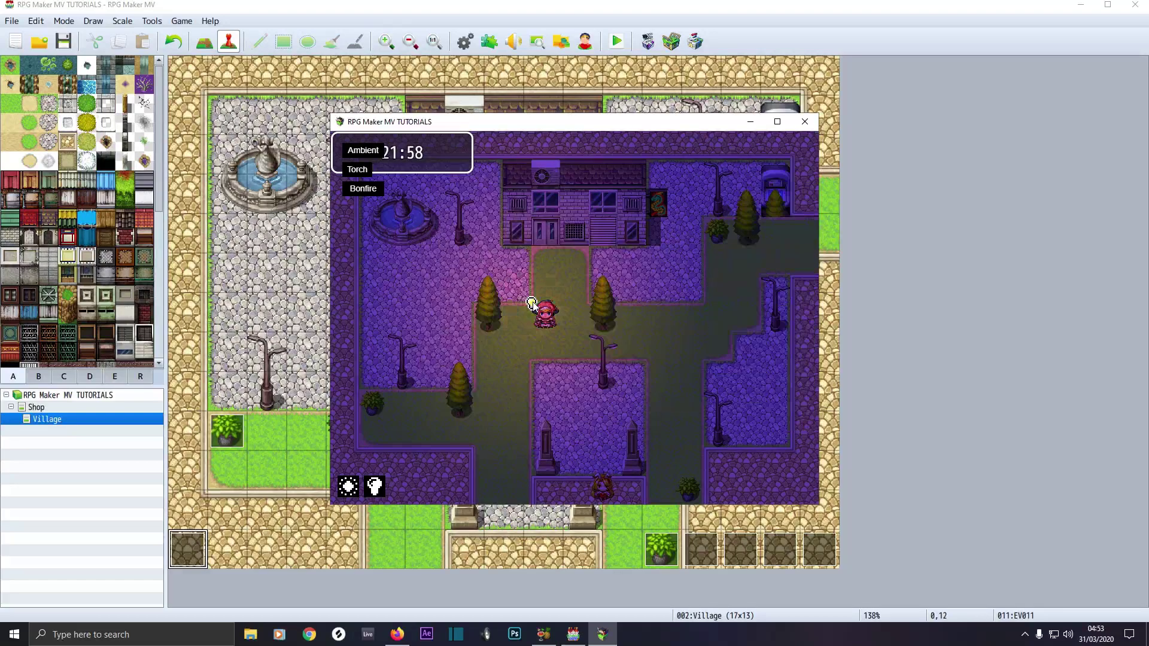
Add another Torch light with Flick and Pulse set to false
{"action": "left_click", "coordinate": [358, 170]}
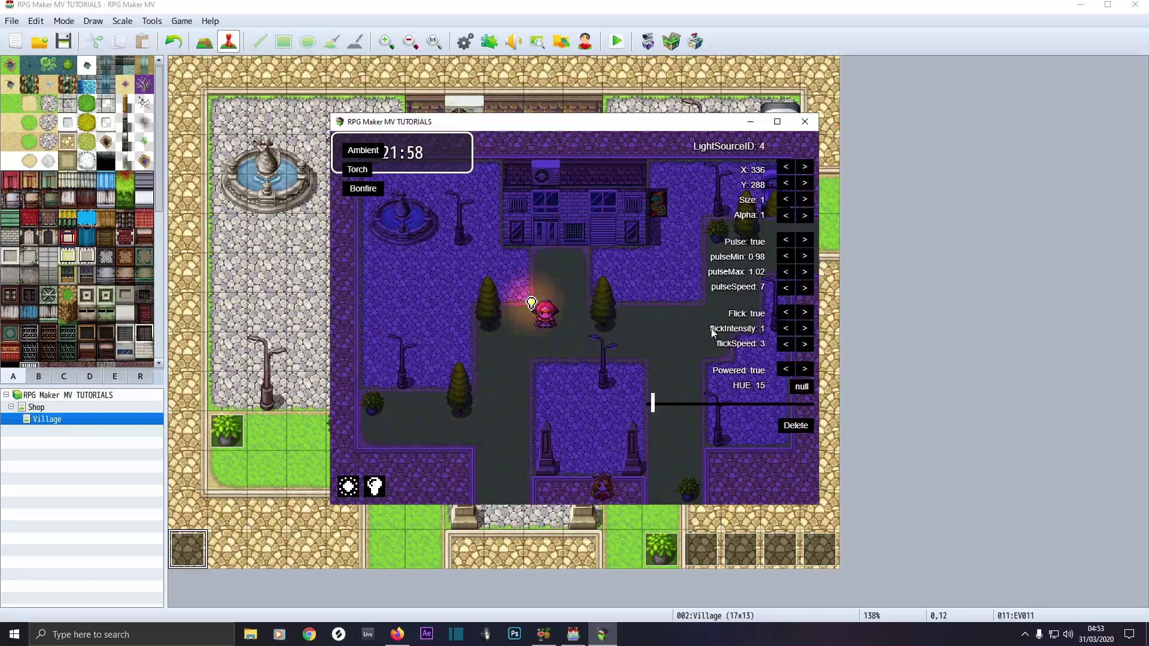
{"action": "left_click", "coordinate": [787, 313]}
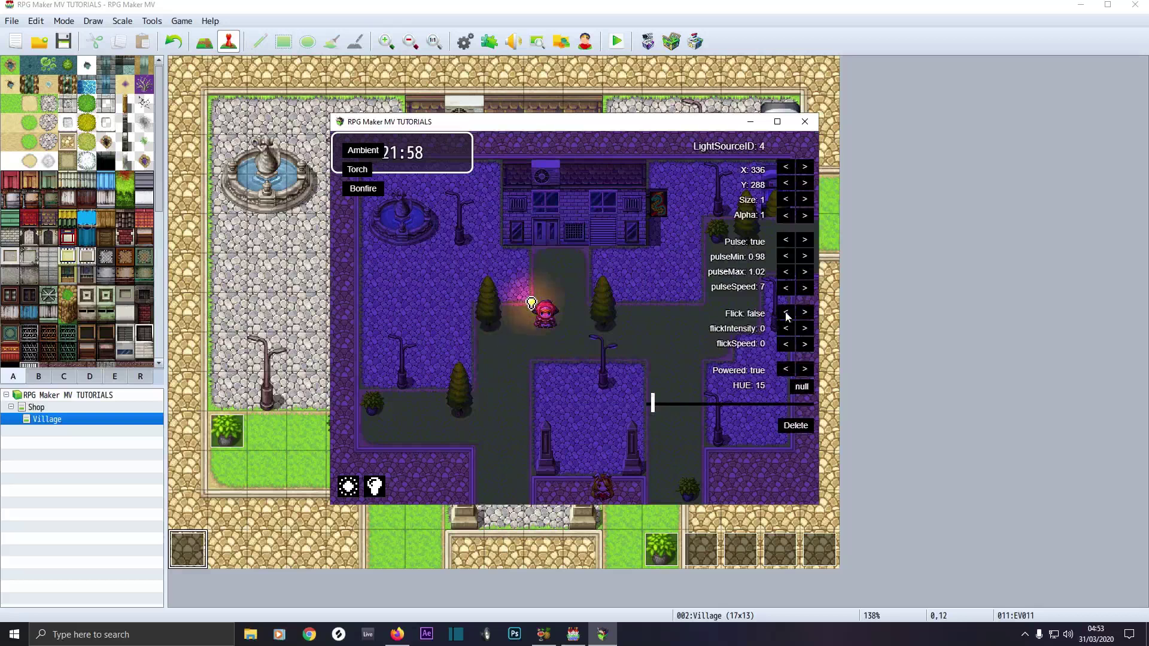
{"action": "left_click", "coordinate": [787, 242]}
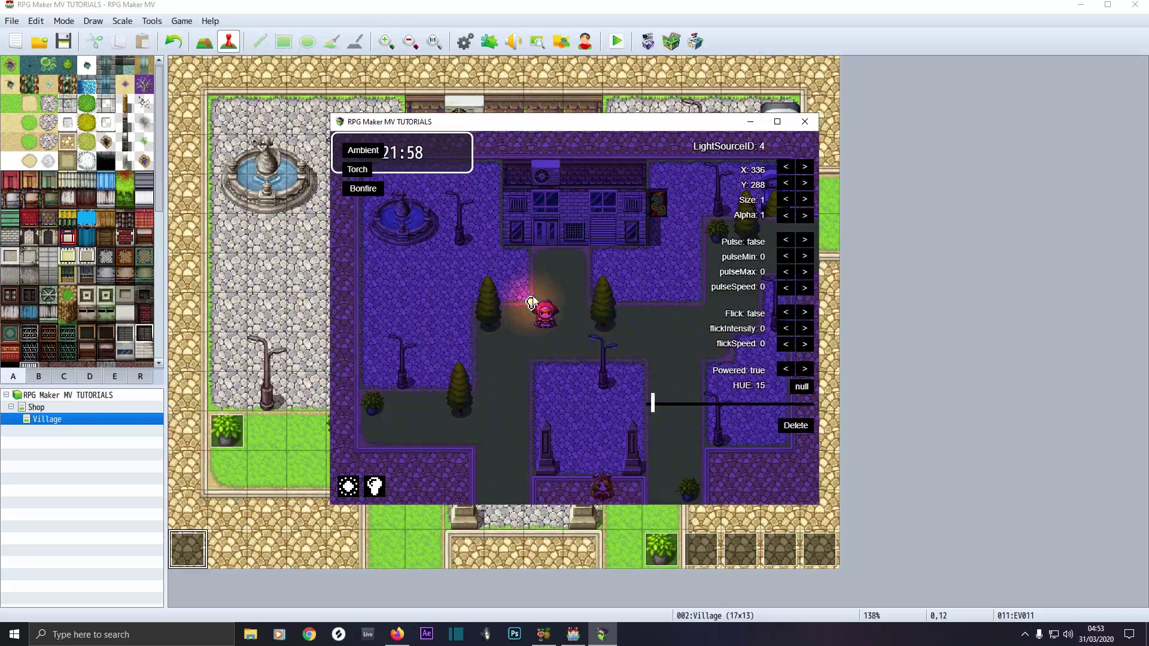
Move light 4 onto the left lamp post, keeping its alpha at 1
{"action": "left_click_drag", "start_coordinate": [532, 304], "coordinate": [404, 347]}
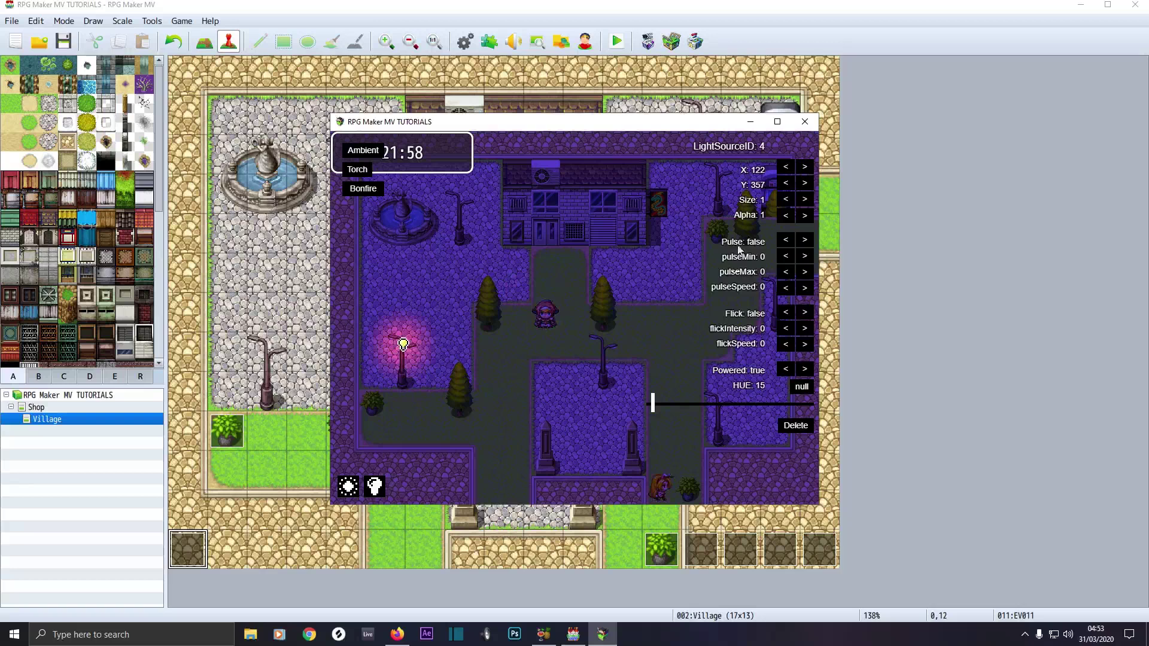
{"action": "left_click", "coordinate": [786, 215]}
{"action": "left_click", "coordinate": [786, 215]}
{"action": "left_click", "coordinate": [786, 216]}
{"action": "left_click", "coordinate": [786, 216]}
{"action": "left_click", "coordinate": [808, 217]}
{"action": "left_click", "coordinate": [808, 216]}
{"action": "left_click", "coordinate": [808, 216]}
{"action": "left_click", "coordinate": [808, 217]}
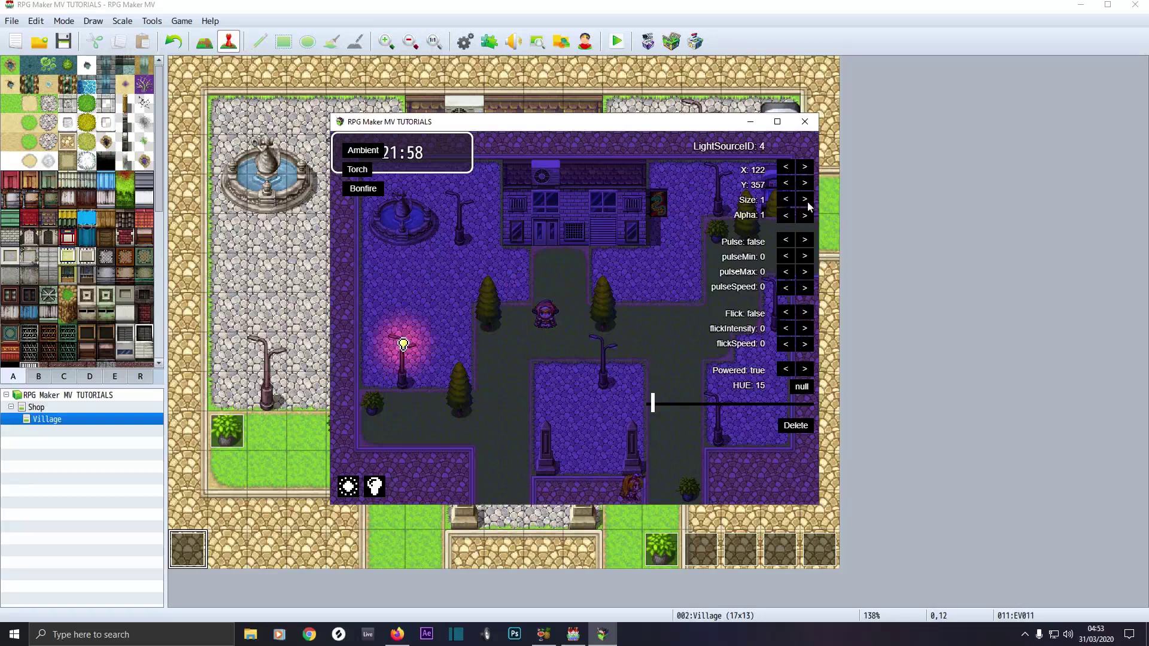
Enlarge light 4 to size 3.25, set its hue to 75, and add a fifth light
{"action": "left_click", "coordinate": [805, 200]}
{"action": "left_click", "coordinate": [805, 199]}
{"action": "left_click", "coordinate": [805, 200]}
{"action": "left_click", "coordinate": [805, 200]}
{"action": "left_click", "coordinate": [805, 200]}
{"action": "left_click", "coordinate": [806, 200]}
{"action": "left_click", "coordinate": [806, 200]}
{"action": "left_click", "coordinate": [805, 200]}
{"action": "left_click", "coordinate": [806, 200]}
{"action": "left_click", "coordinate": [805, 200]}
{"action": "left_click", "coordinate": [805, 199]}
{"action": "left_click", "coordinate": [805, 200]}
{"action": "left_click", "coordinate": [805, 200]}
{"action": "left_click", "coordinate": [805, 200]}
{"action": "left_click", "coordinate": [805, 200]}
{"action": "left_click", "coordinate": [806, 200]}
{"action": "left_click", "coordinate": [806, 200]}
{"action": "left_click", "coordinate": [805, 200]}
{"action": "left_click", "coordinate": [805, 200]}
{"action": "left_click", "coordinate": [806, 200]}
{"action": "left_click", "coordinate": [805, 199]}
{"action": "left_click", "coordinate": [805, 200]}
{"action": "left_click", "coordinate": [806, 200]}
{"action": "left_click", "coordinate": [806, 199]}
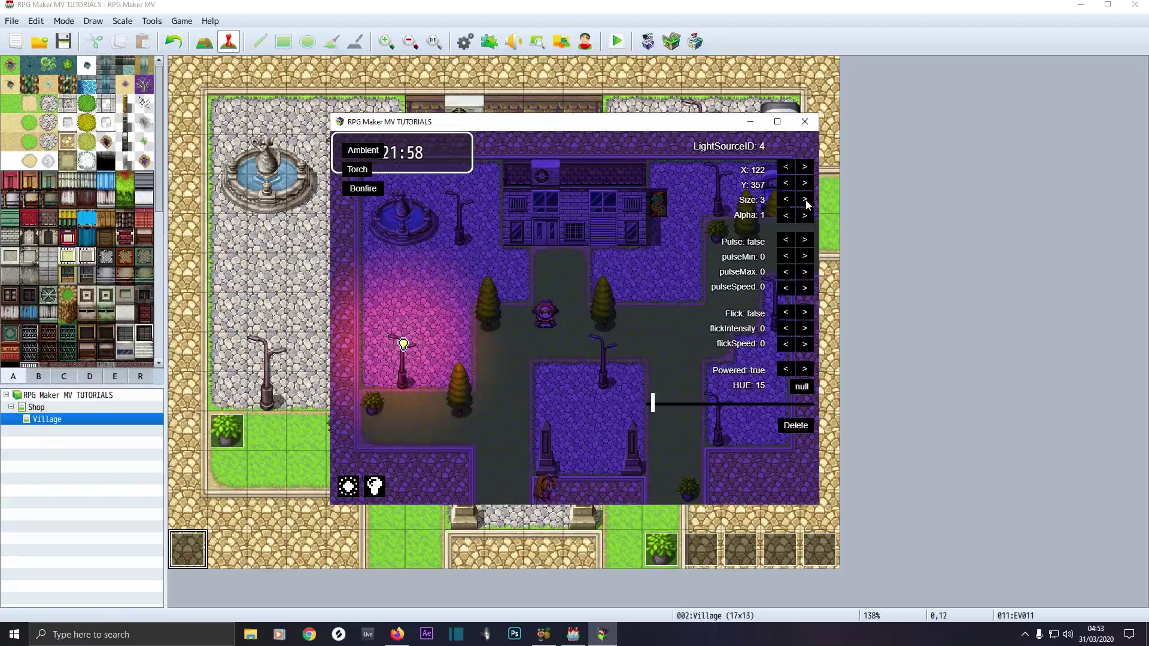
{"action": "left_click", "coordinate": [806, 200]}
{"action": "left_click", "coordinate": [806, 200]}
{"action": "left_click", "coordinate": [806, 200]}
{"action": "left_click", "coordinate": [805, 200]}
{"action": "left_click", "coordinate": [805, 200]}
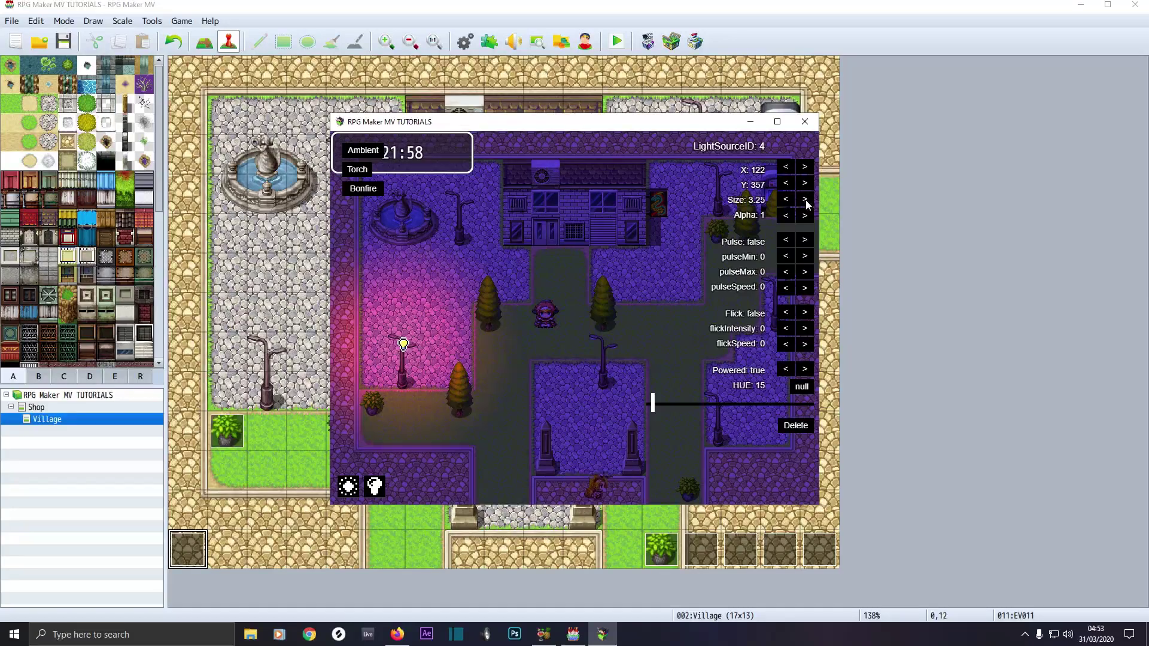
{"action": "left_click_drag", "start_coordinate": [652, 403], "coordinate": [683, 401]}
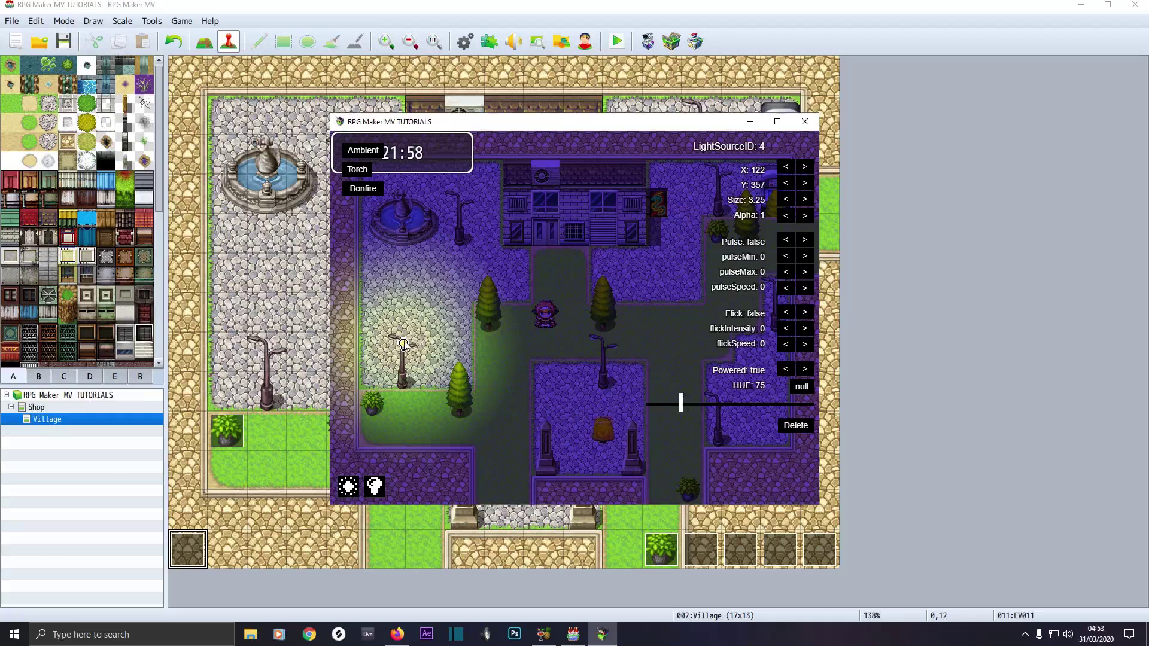
{"action": "left_click", "coordinate": [531, 302]}
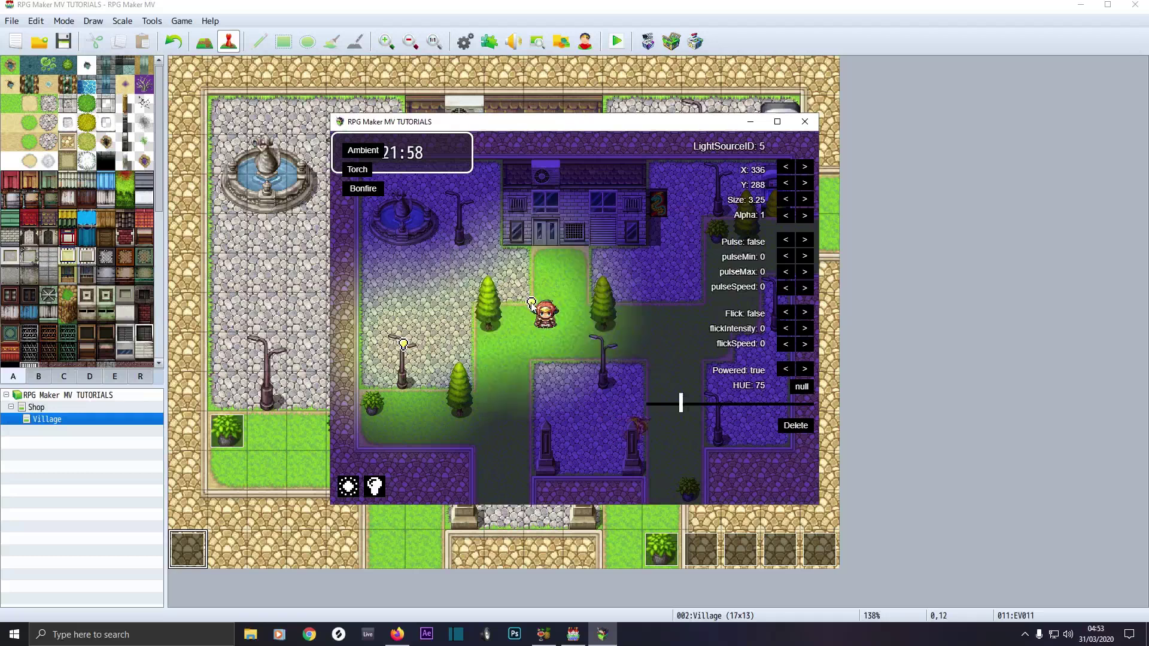
Move light 5 onto the fountain lamp post, set Flick to true, and raise flickIntensity
{"action": "left_click_drag", "start_coordinate": [532, 303], "coordinate": [462, 201]}
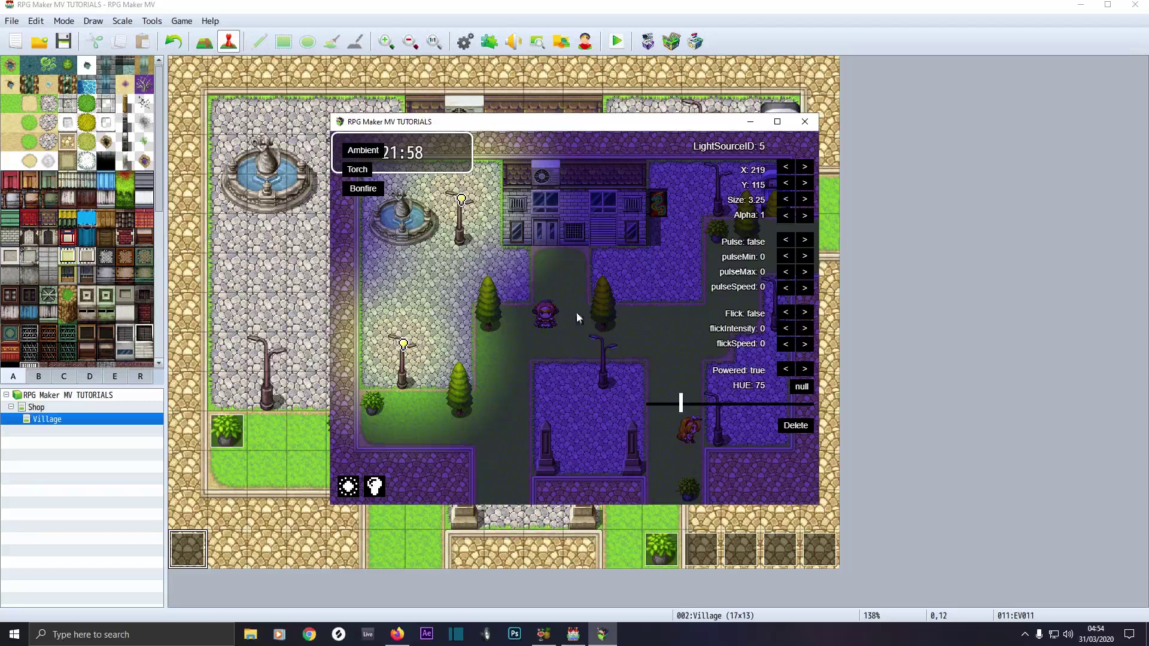
{"action": "left_click", "coordinate": [805, 314]}
{"action": "left_click", "coordinate": [805, 329]}
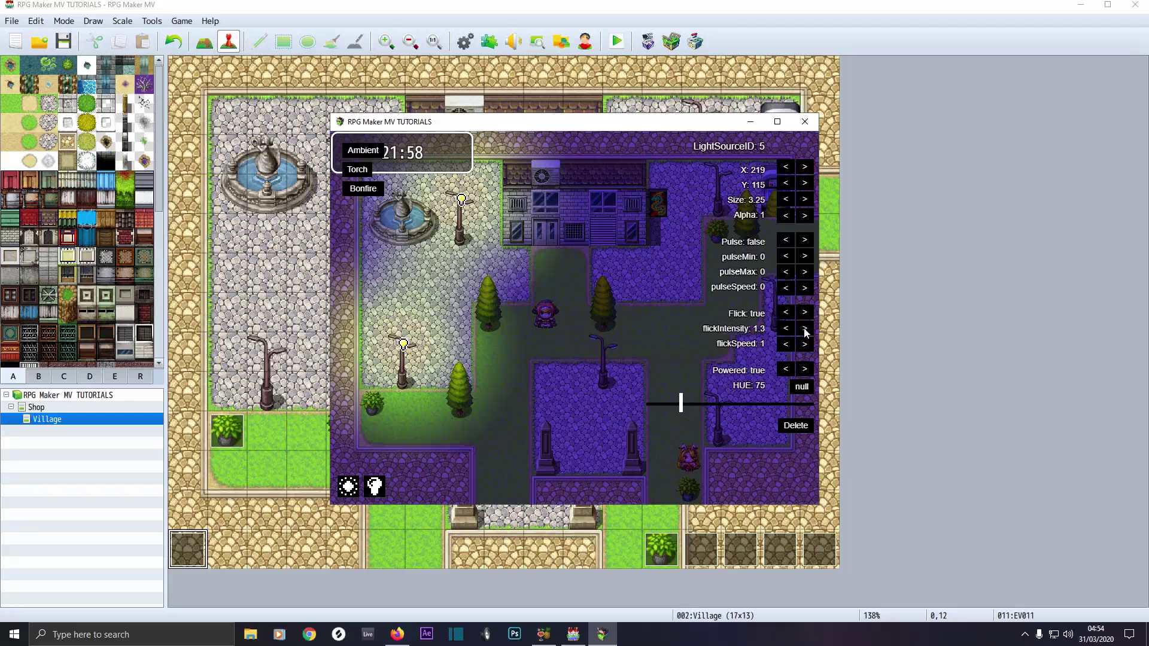
{"action": "left_click", "coordinate": [805, 329]}
{"action": "left_click", "coordinate": [805, 329]}
{"action": "left_click", "coordinate": [805, 329]}
{"action": "left_click", "coordinate": [805, 329]}
{"action": "left_click", "coordinate": [805, 329]}
{"action": "left_click", "coordinate": [805, 329]}
{"action": "left_click", "coordinate": [805, 329]}
{"action": "left_click", "coordinate": [805, 329]}
{"action": "left_click", "coordinate": [805, 329]}
{"action": "left_click", "coordinate": [805, 329]}
{"action": "left_click", "coordinate": [805, 329]}
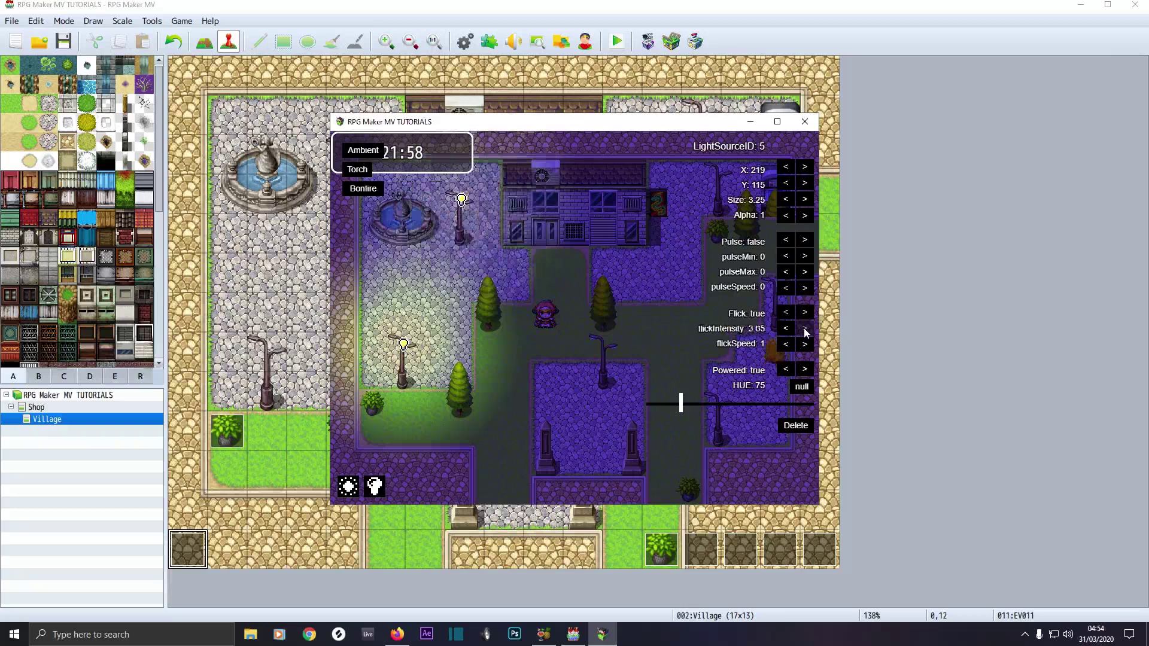
{"action": "left_click", "coordinate": [805, 329]}
{"action": "left_click", "coordinate": [805, 330]}
{"action": "left_click", "coordinate": [805, 329]}
{"action": "left_click", "coordinate": [805, 329]}
{"action": "left_click", "coordinate": [805, 330]}
{"action": "left_click", "coordinate": [805, 329]}
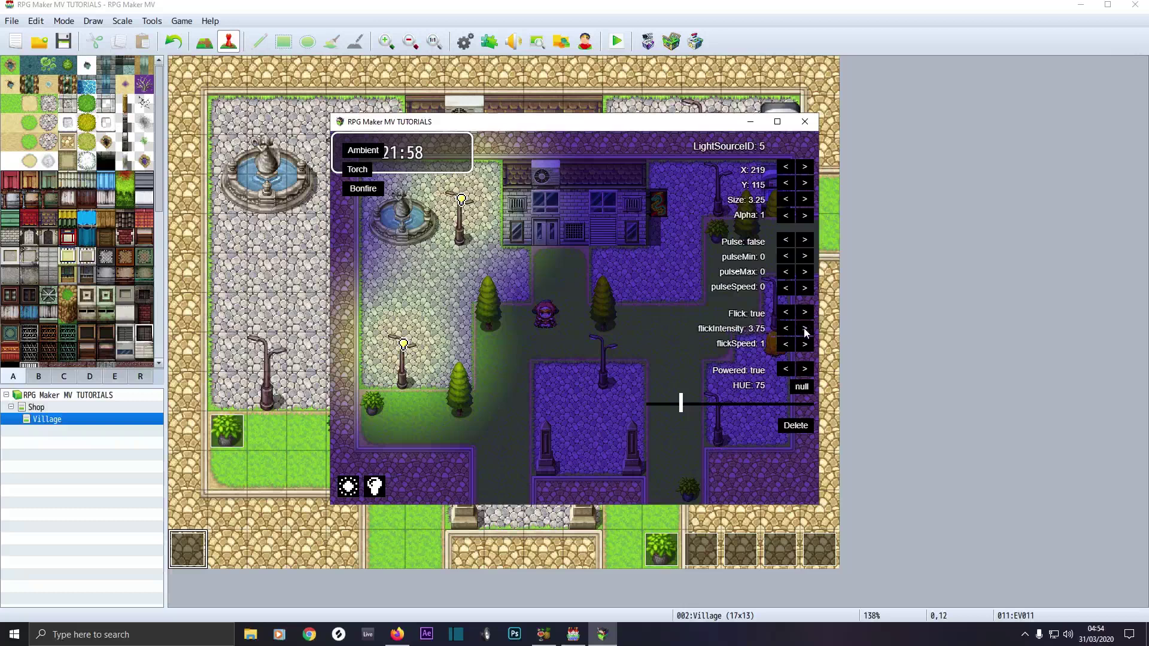
Set light 5's flickSpeed to 3.25
{"action": "left_click", "coordinate": [805, 345]}
{"action": "left_click", "coordinate": [805, 345]}
{"action": "left_click", "coordinate": [805, 344]}
{"action": "left_click", "coordinate": [805, 345]}
{"action": "left_click", "coordinate": [805, 345]}
{"action": "left_click", "coordinate": [804, 345]}
{"action": "left_click", "coordinate": [805, 345]}
{"action": "left_click", "coordinate": [805, 345]}
{"action": "left_click", "coordinate": [805, 345]}
{"action": "left_click", "coordinate": [805, 345]}
{"action": "left_click", "coordinate": [805, 344]}
{"action": "left_click", "coordinate": [805, 345]}
{"action": "left_click", "coordinate": [805, 345]}
{"action": "left_click", "coordinate": [805, 345]}
{"action": "left_click", "coordinate": [805, 345]}
{"action": "left_click", "coordinate": [805, 344]}
{"action": "left_click", "coordinate": [805, 345]}
{"action": "left_click", "coordinate": [805, 345]}
{"action": "left_click", "coordinate": [805, 345]}
{"action": "left_click", "coordinate": [805, 345]}
{"action": "left_click", "coordinate": [805, 345]}
{"action": "left_click", "coordinate": [805, 345]}
{"action": "left_click", "coordinate": [805, 345]}
{"action": "left_click", "coordinate": [805, 345]}
{"action": "left_click", "coordinate": [784, 345]}
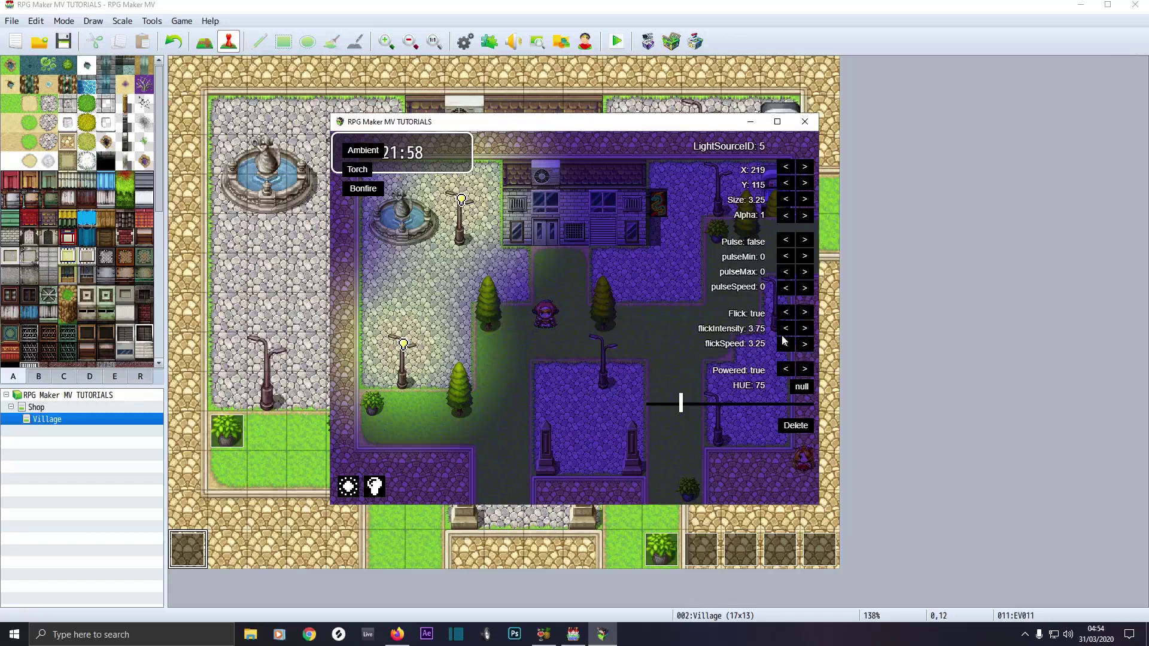
Raise flickIntensity to 5.25 and flickSpeed to 3.75, then select light 4
{"action": "left_click", "coordinate": [805, 328]}
{"action": "left_click", "coordinate": [805, 329]}
{"action": "left_click", "coordinate": [805, 329]}
{"action": "left_click", "coordinate": [805, 329]}
{"action": "left_click", "coordinate": [805, 329]}
{"action": "left_click", "coordinate": [805, 329]}
{"action": "left_click", "coordinate": [805, 329]}
{"action": "left_click", "coordinate": [805, 328]}
{"action": "left_click", "coordinate": [805, 329]}
{"action": "left_click", "coordinate": [804, 328]}
{"action": "left_click", "coordinate": [804, 329]}
{"action": "left_click", "coordinate": [804, 329]}
{"action": "left_click", "coordinate": [804, 328]}
{"action": "left_click", "coordinate": [804, 329]}
{"action": "left_click", "coordinate": [804, 328]}
{"action": "left_click", "coordinate": [805, 345]}
{"action": "left_click", "coordinate": [805, 345]}
{"action": "left_click", "coordinate": [805, 344]}
{"action": "left_click", "coordinate": [805, 344]}
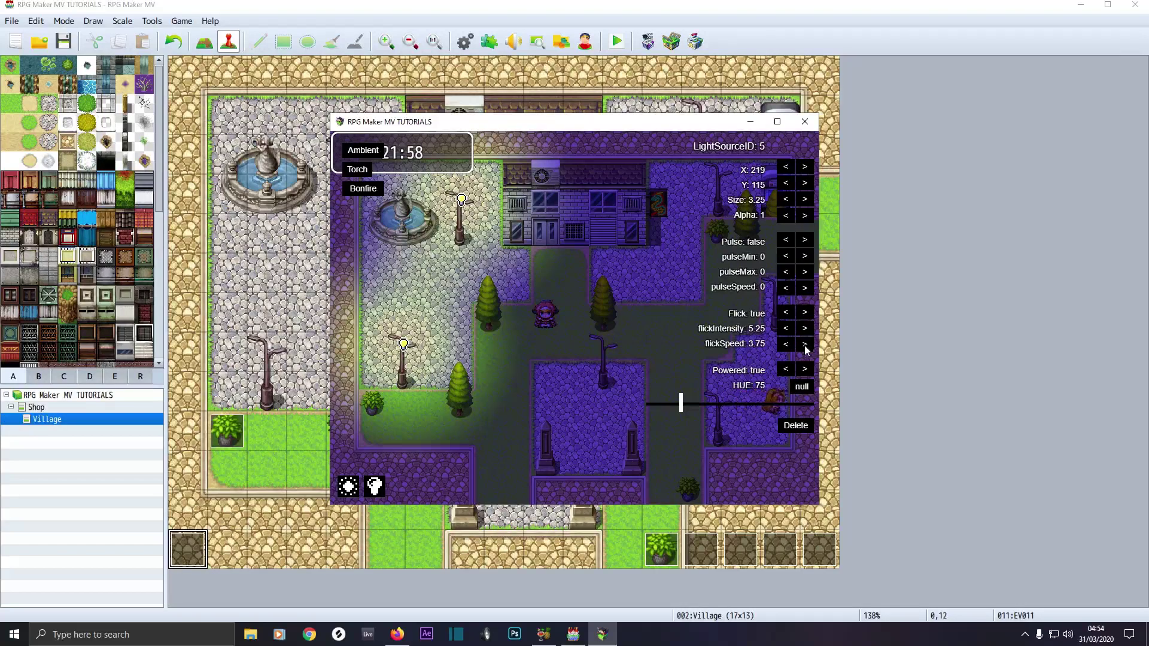
{"action": "left_click", "coordinate": [404, 344]}
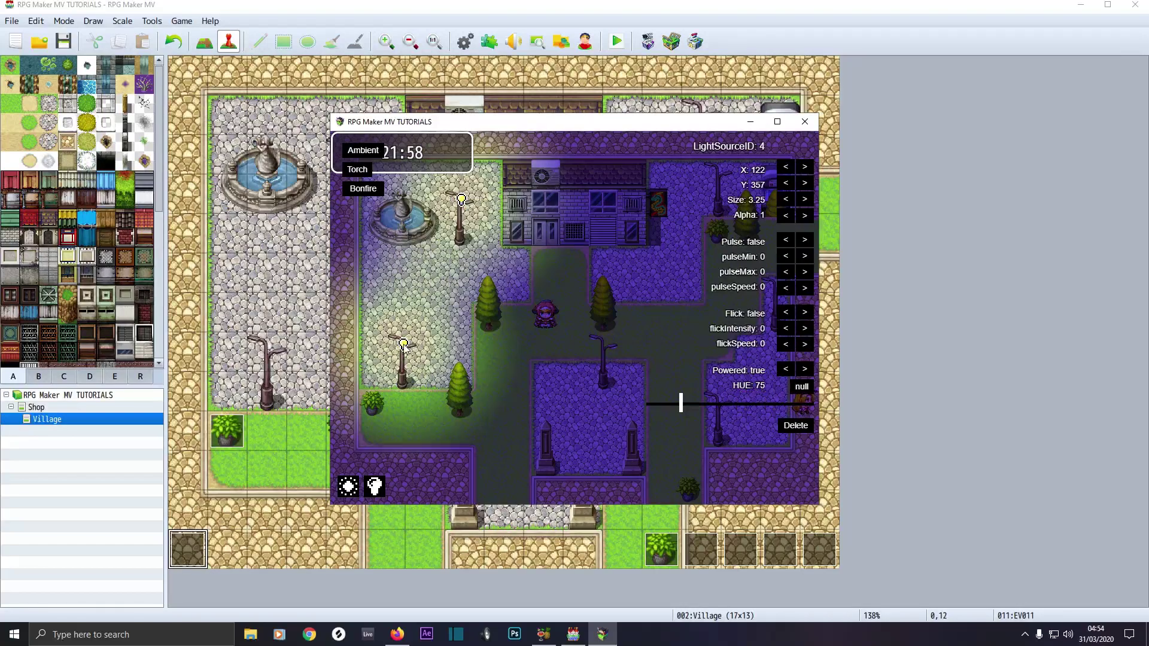